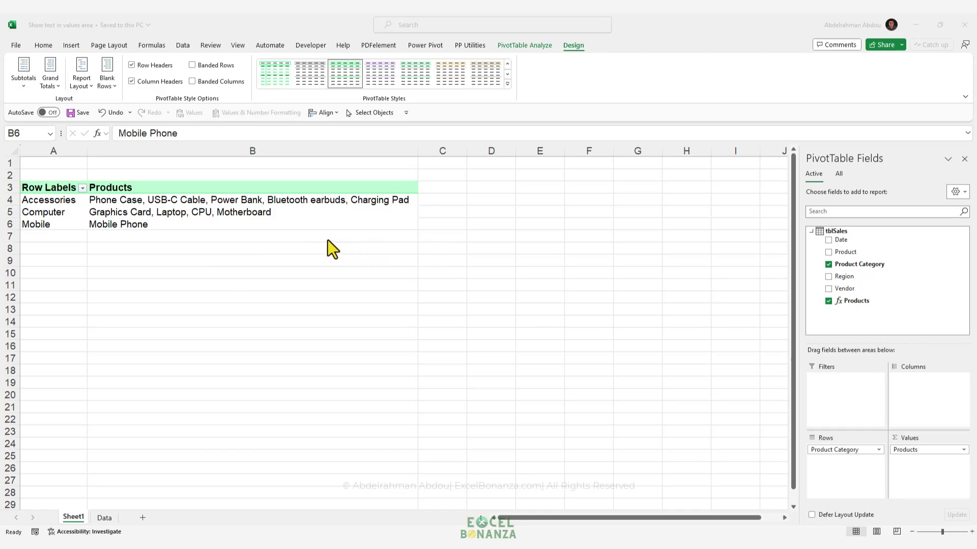
Review the Mobile, Accessories and Computer product lists on the existing sheet
click(325, 226)
click(103, 200)
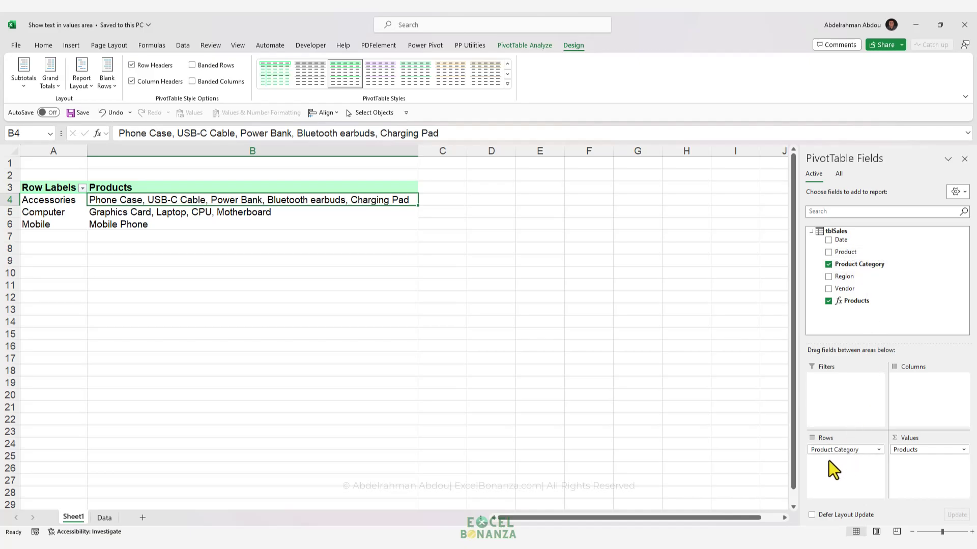
key(Down)
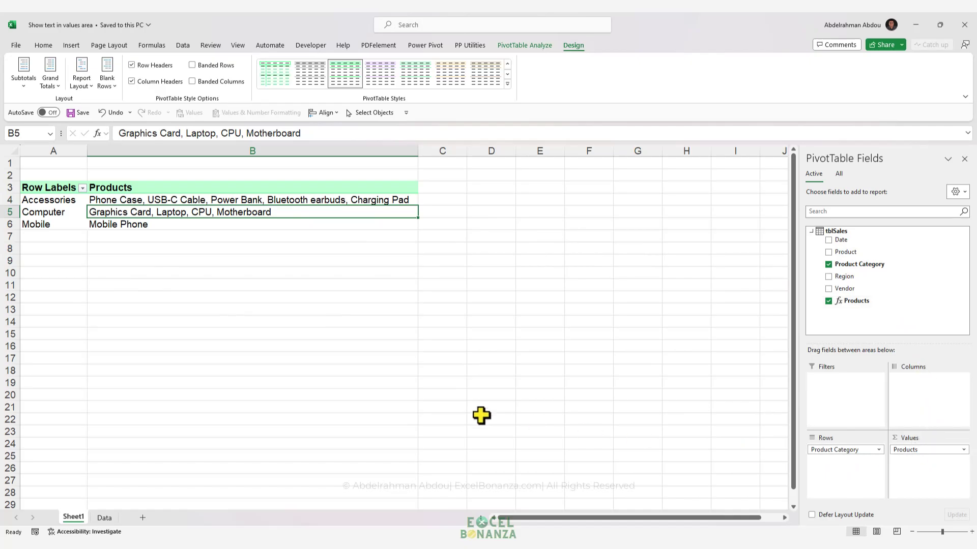
click(185, 203)
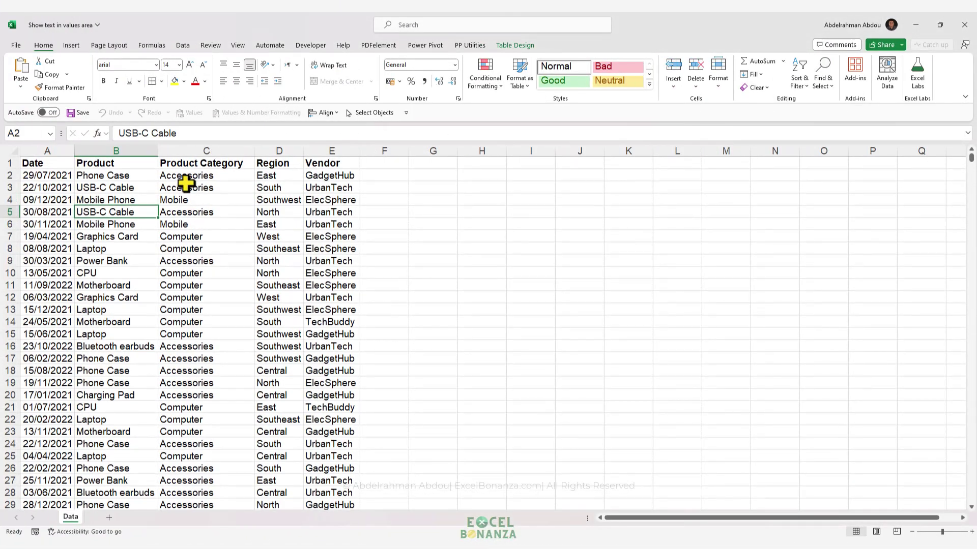
Insert a PivotTable from tblSales on a new sheet with 'Add this data to the Data Model' ticked
click(187, 184)
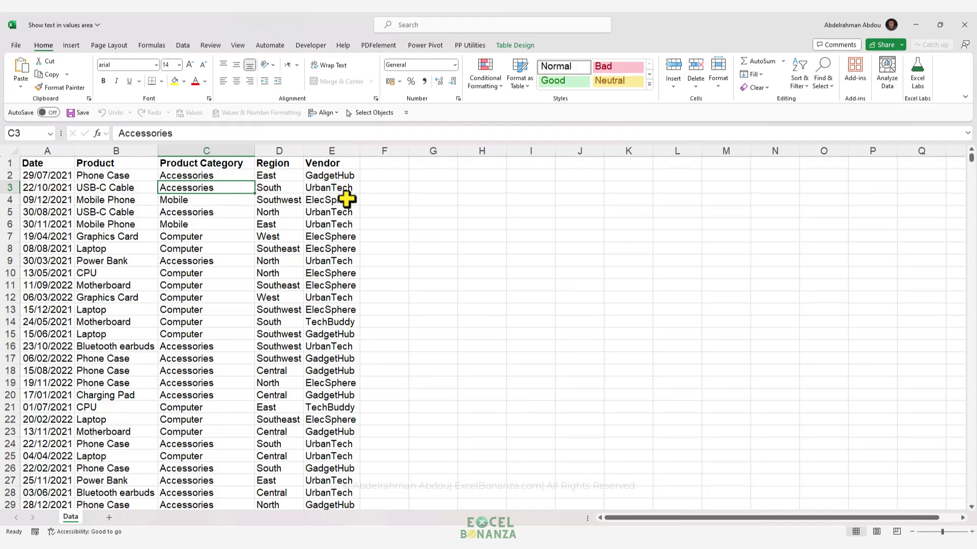
click(518, 45)
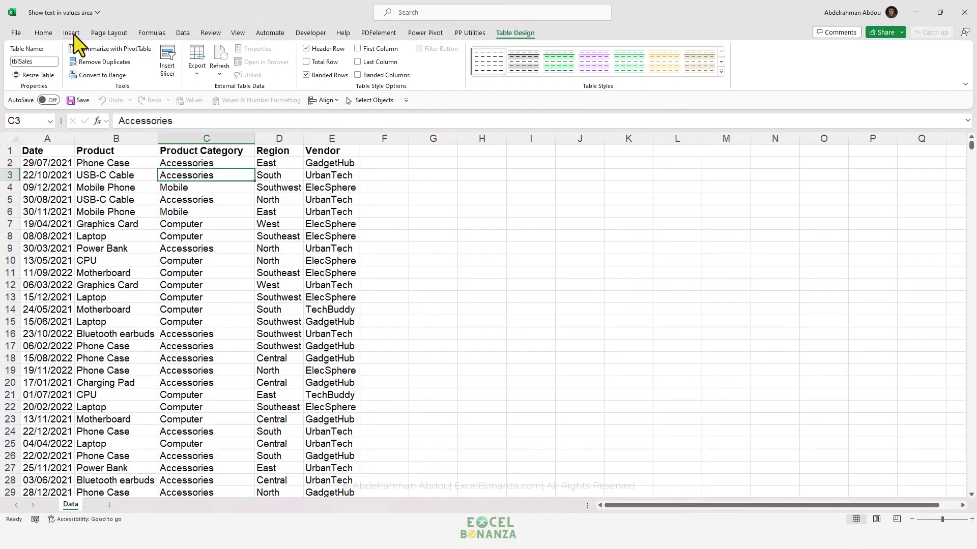
click(97, 57)
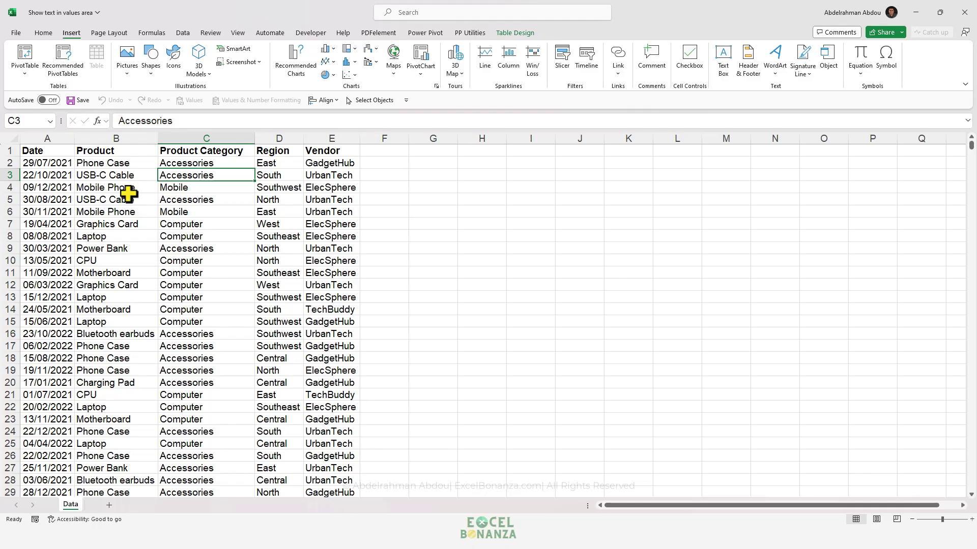
click(30, 56)
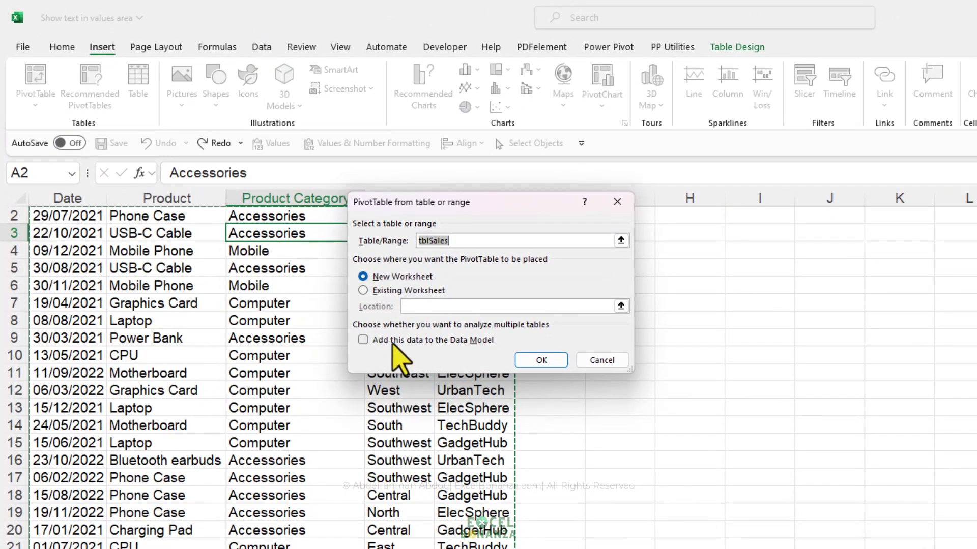
click(393, 345)
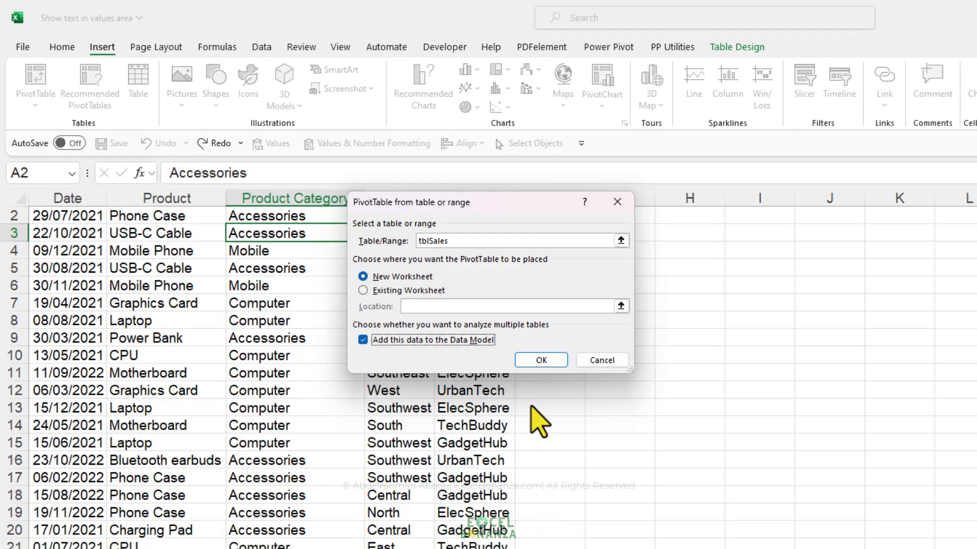
click(538, 360)
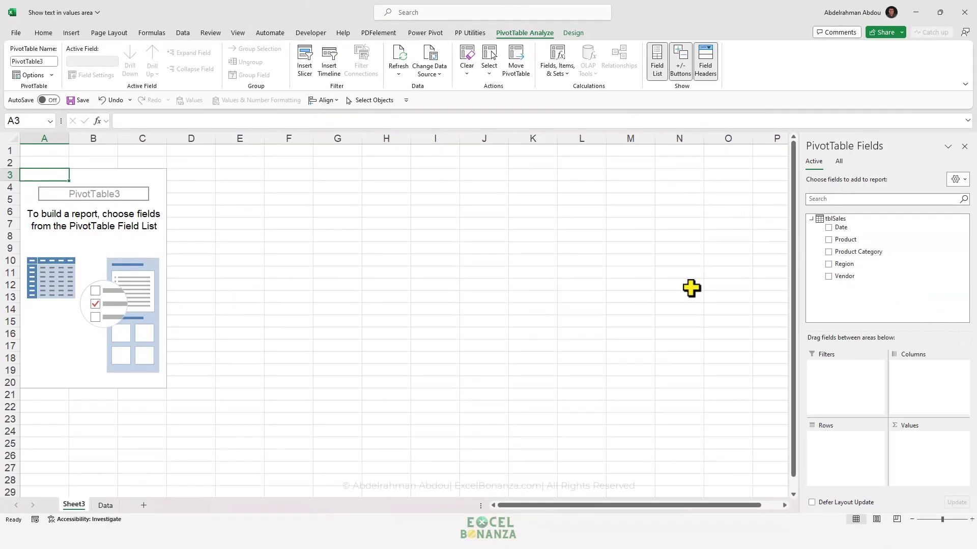
Place Product Category in Rows and Product in Values to count products per category
drag(852, 252, 835, 439)
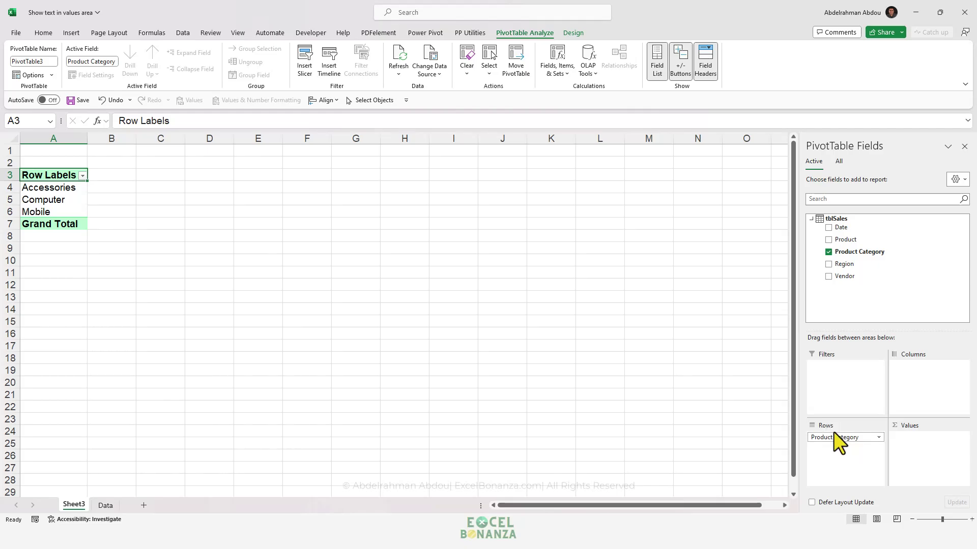
drag(846, 239, 935, 447)
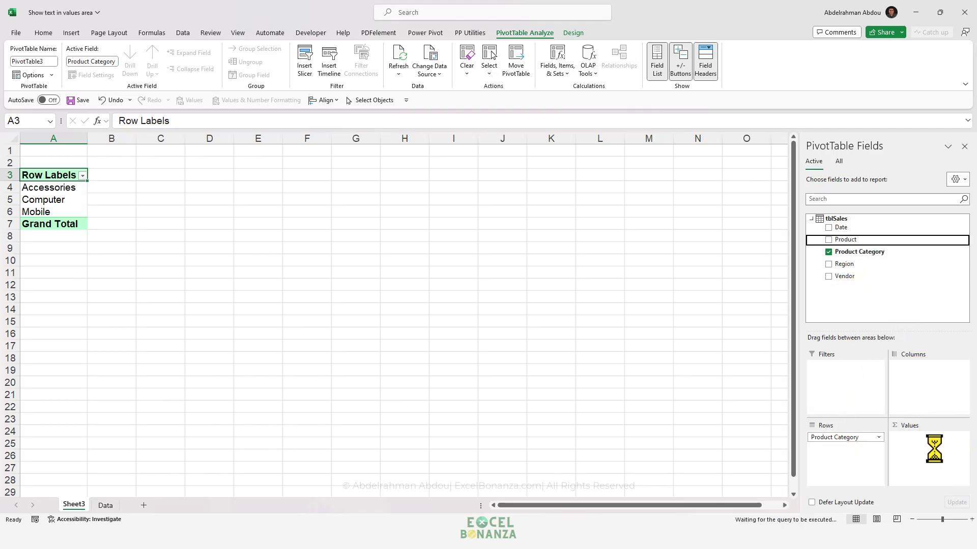
click(143, 192)
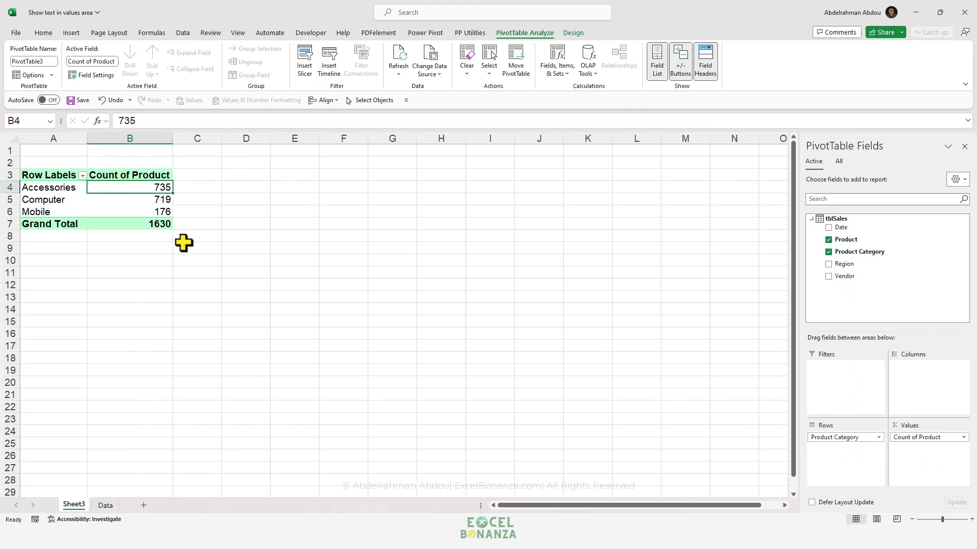
key(Down)
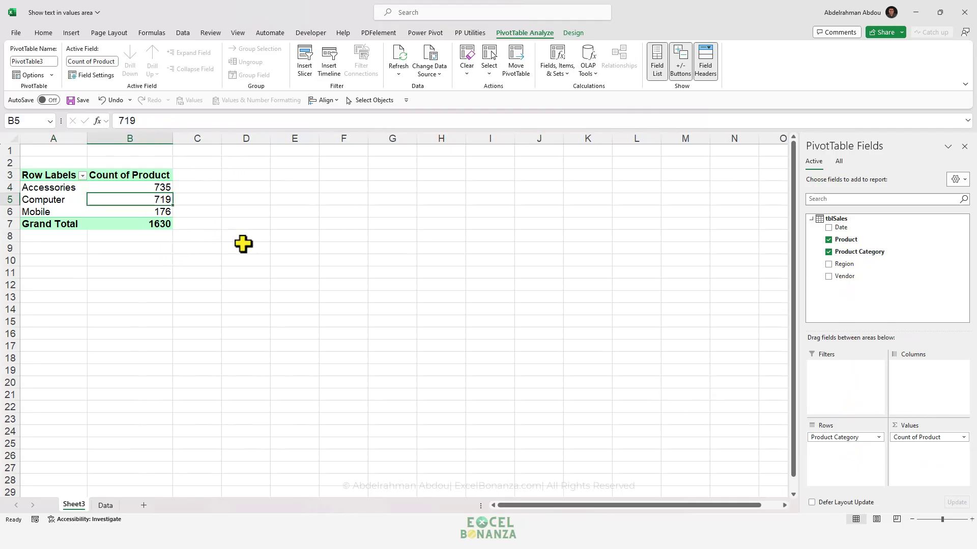
Check the category counts: Accessories 735, Computer 719, Mobile 176
click(149, 189)
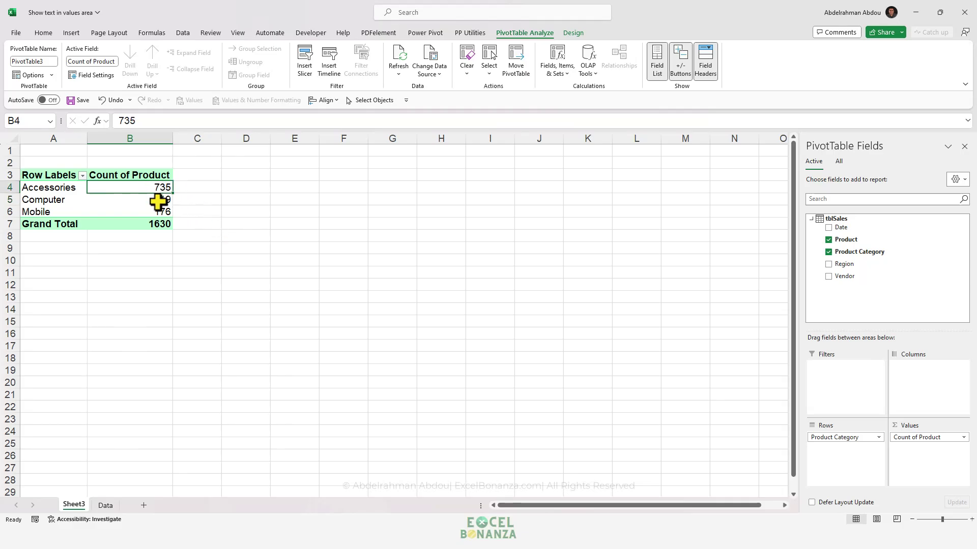
mouse_move(159, 199)
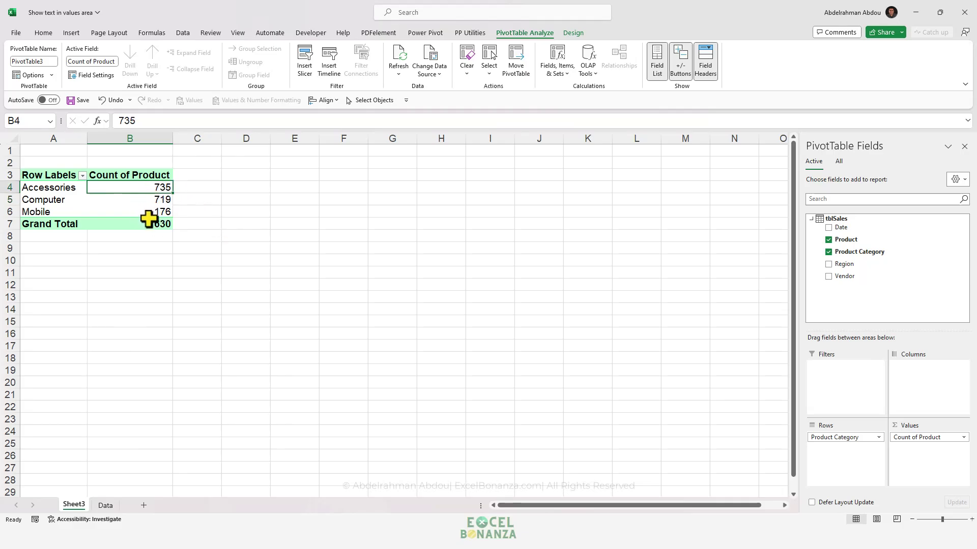
mouse_move(149, 219)
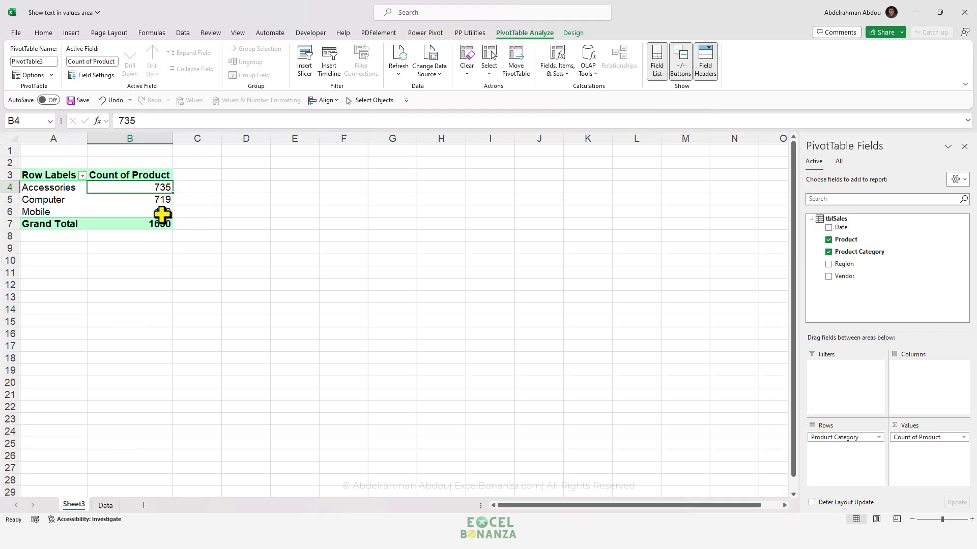
click(140, 200)
click(142, 193)
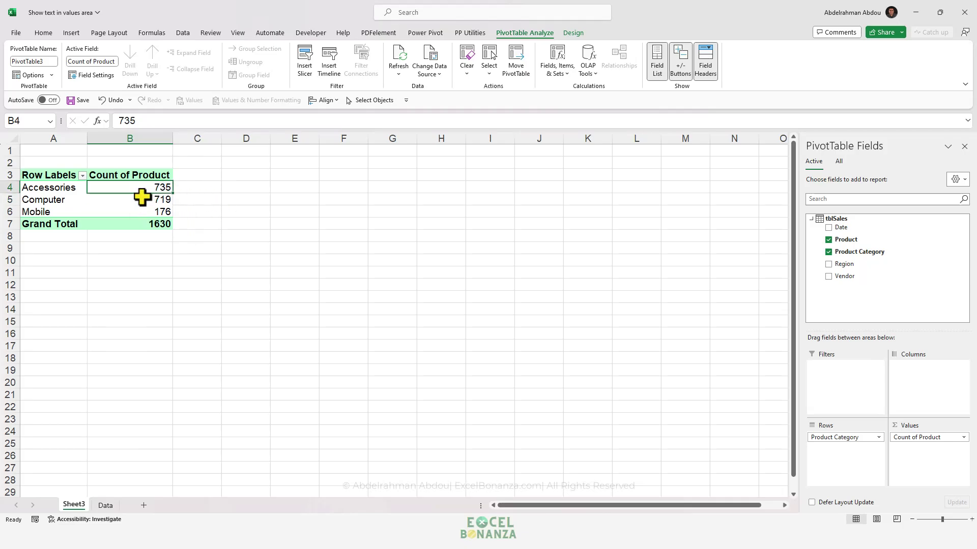
click(153, 212)
mouse_move(163, 227)
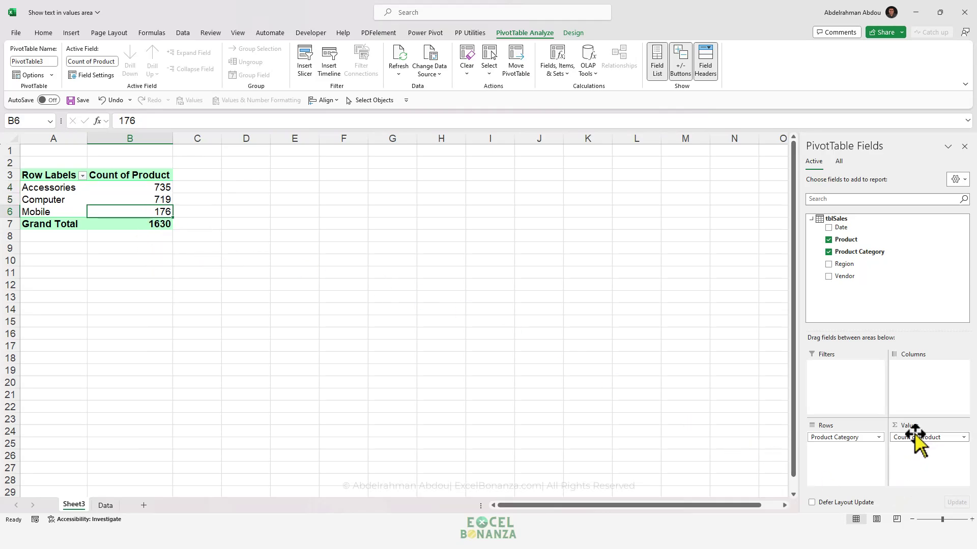
Drag Count of Product out of Values, leaving only the Accessories, Computer and Mobile labels
drag(914, 433, 541, 317)
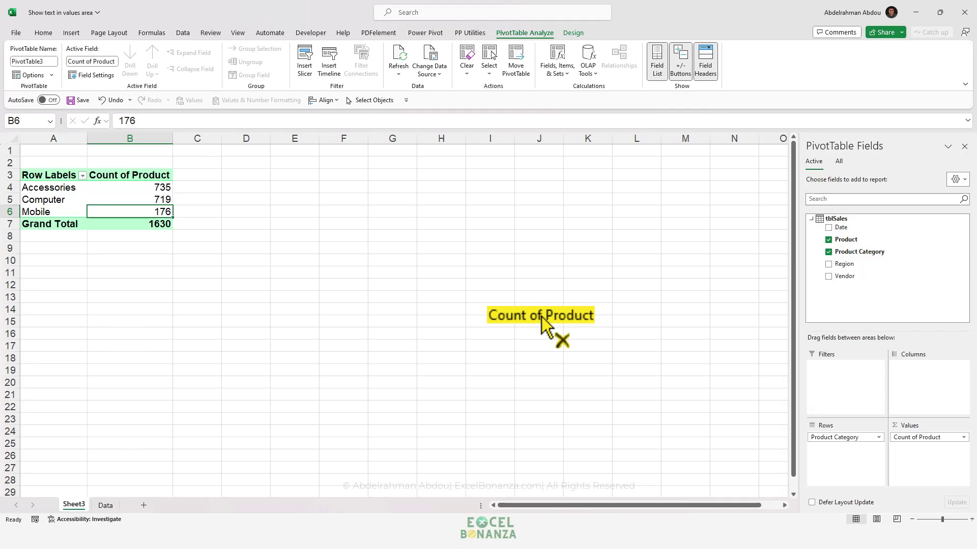
drag(541, 318, 508, 326)
click(67, 201)
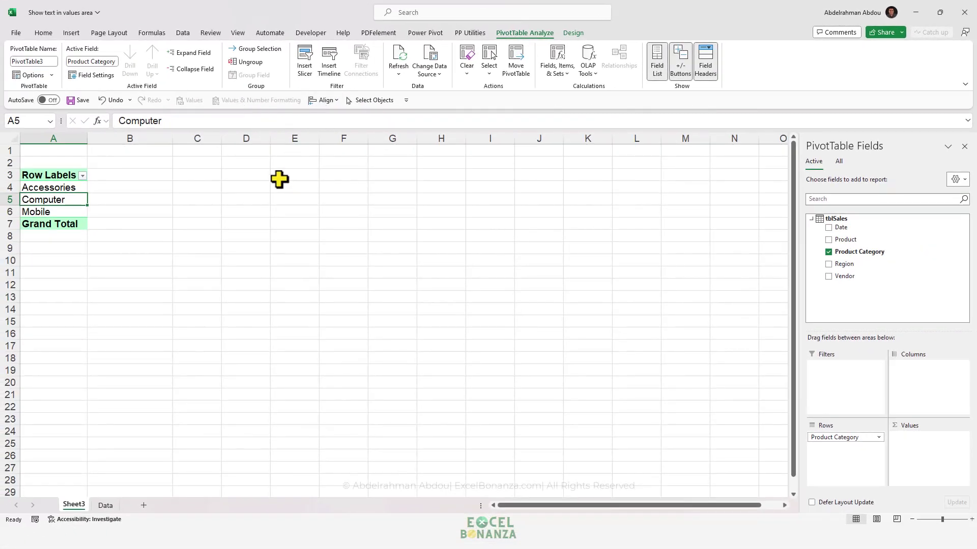
click(184, 33)
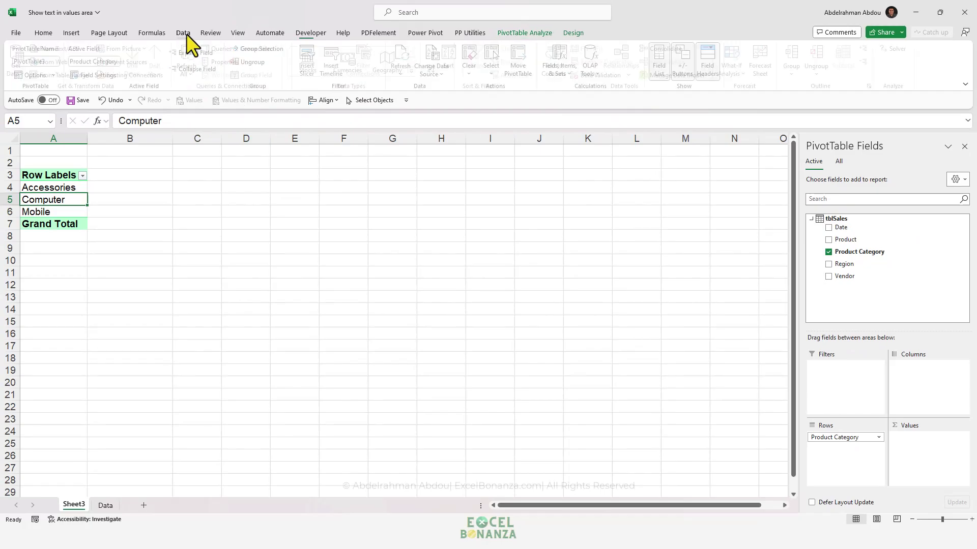
click(683, 77)
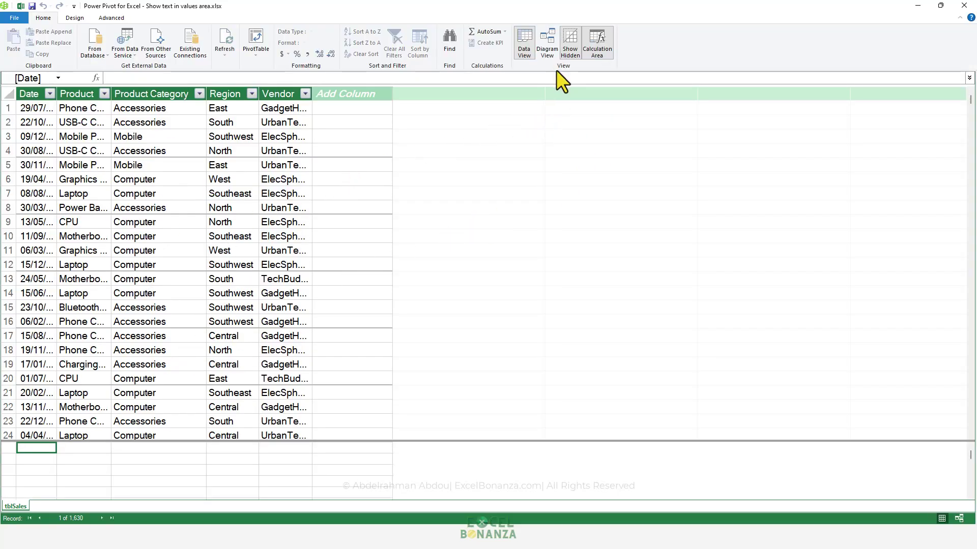
click(548, 53)
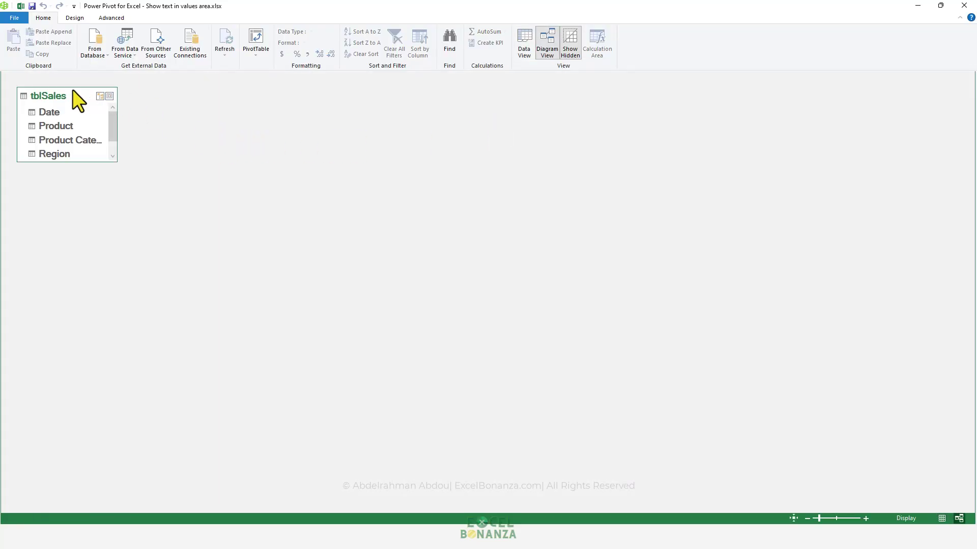
click(965, 5)
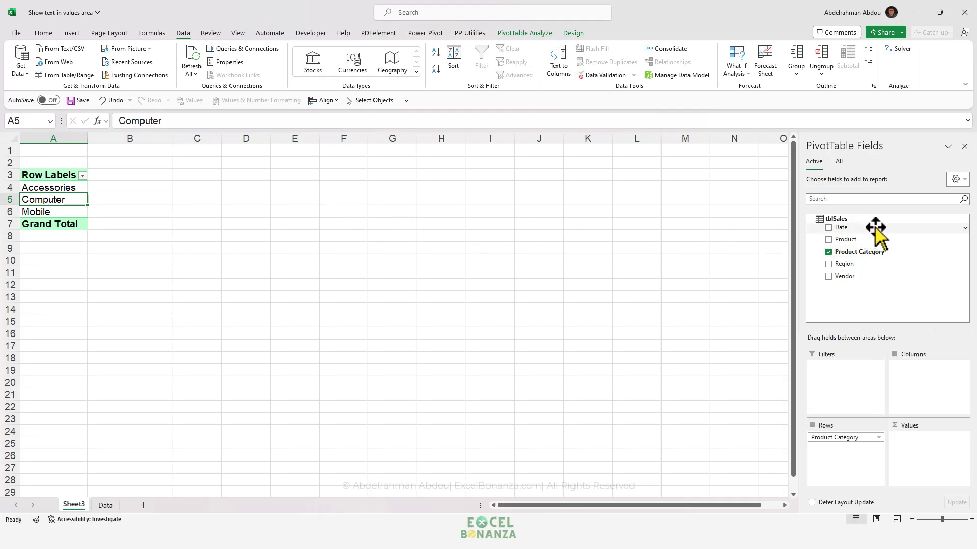
Add a new measure to tblSales named Products
right_click(840, 218)
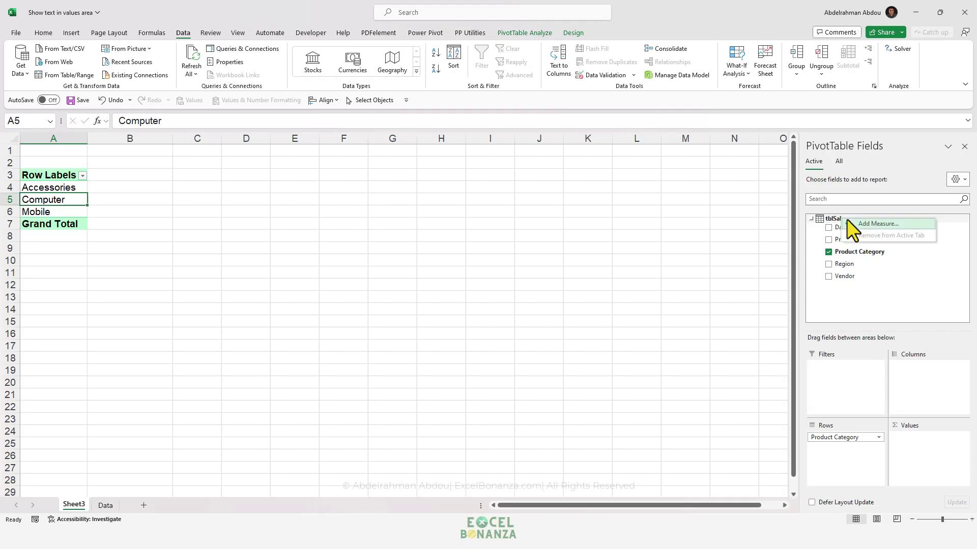
click(865, 222)
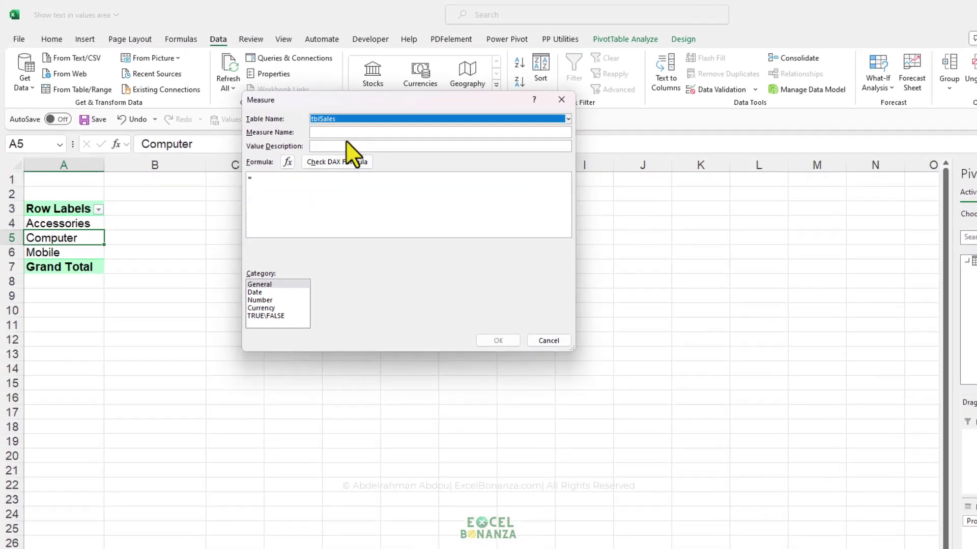
click(292, 112)
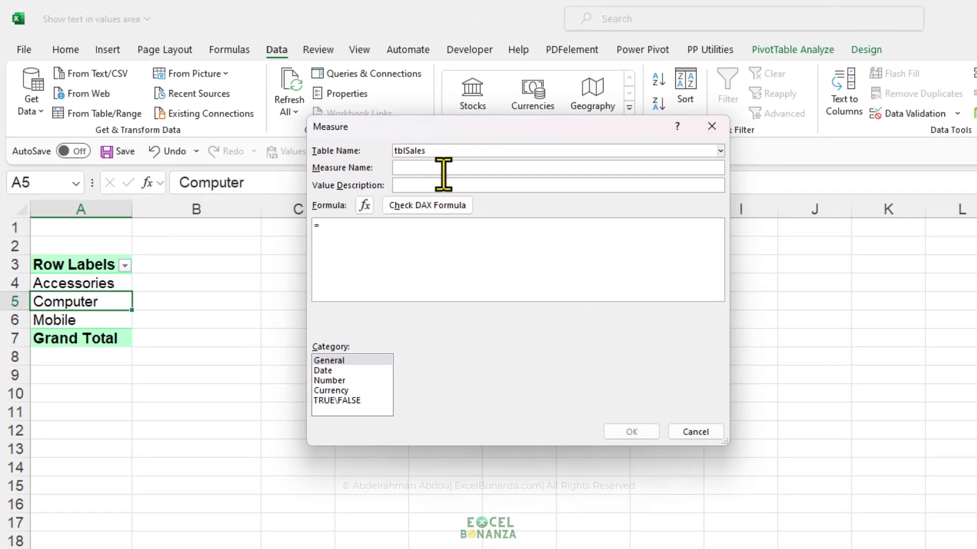
text(Produ)
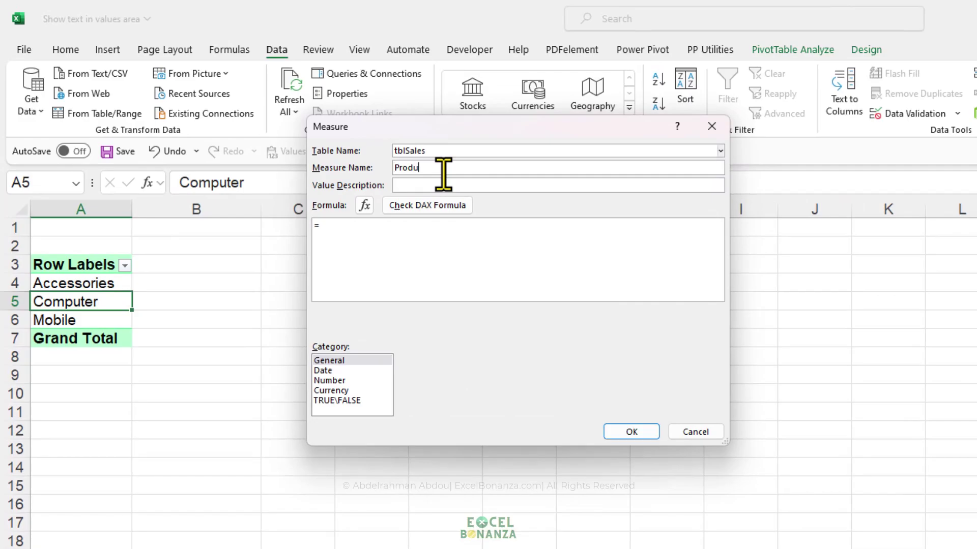
text(cts)
Begin the measure's formula with =CONCATENATEX( from the conca suggestion
click(486, 250)
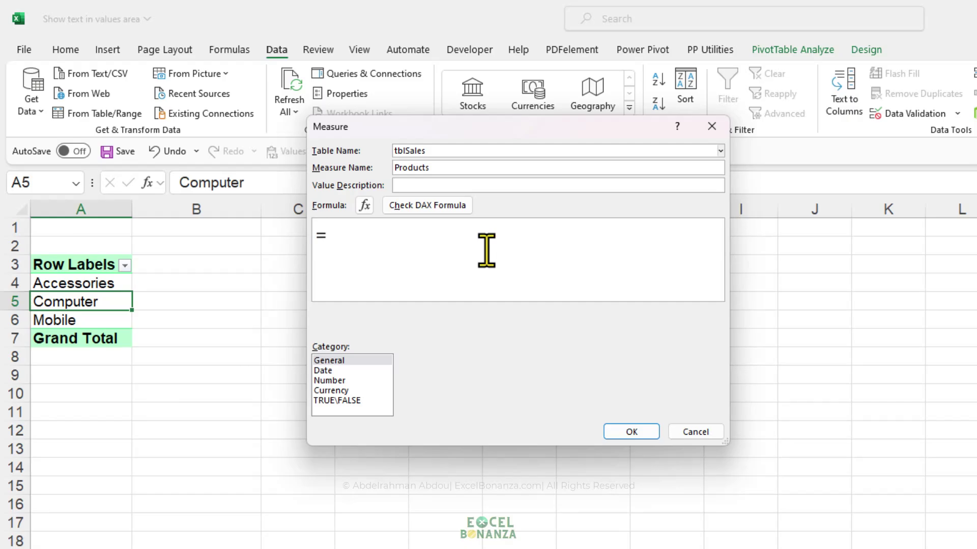
text(conca)
key(Down)
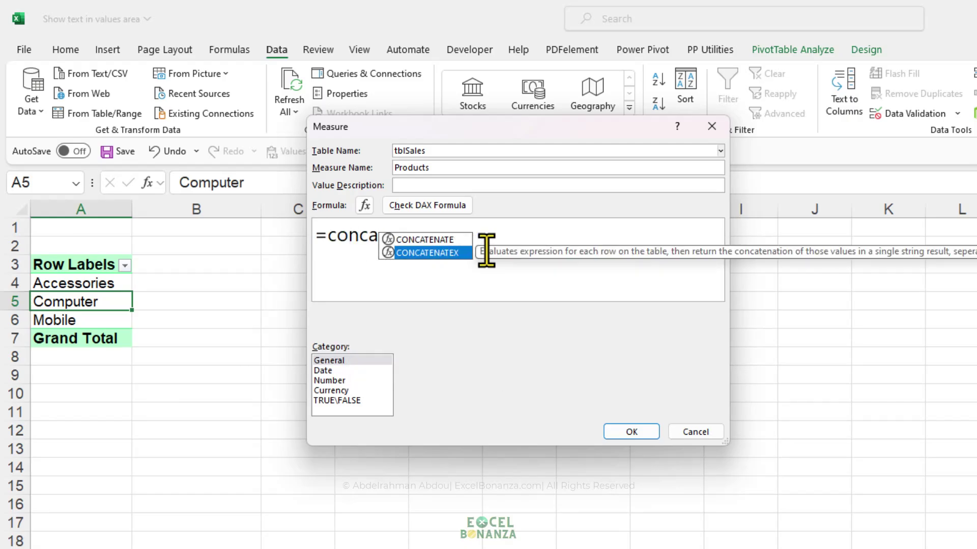
key(Tab)
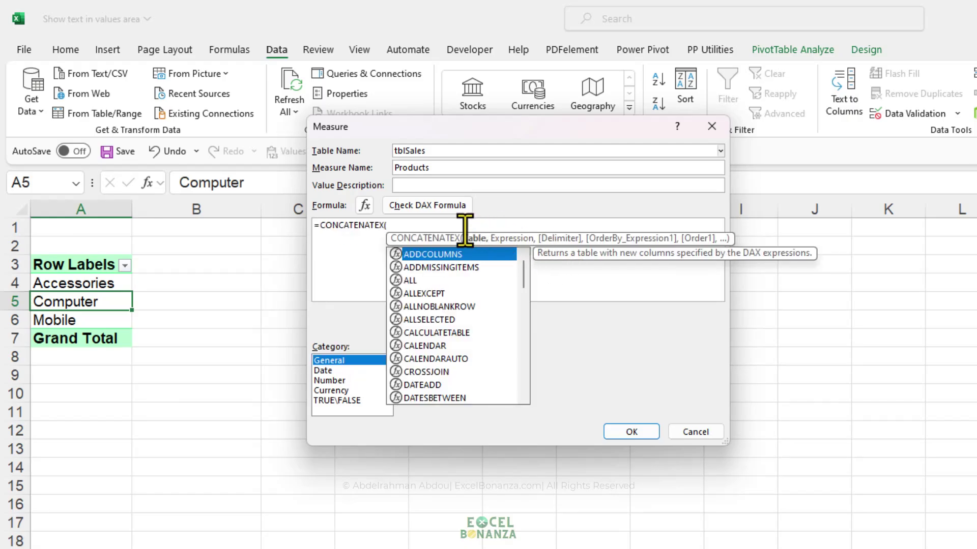
ctrl+scroll(464, 224, up, 2)
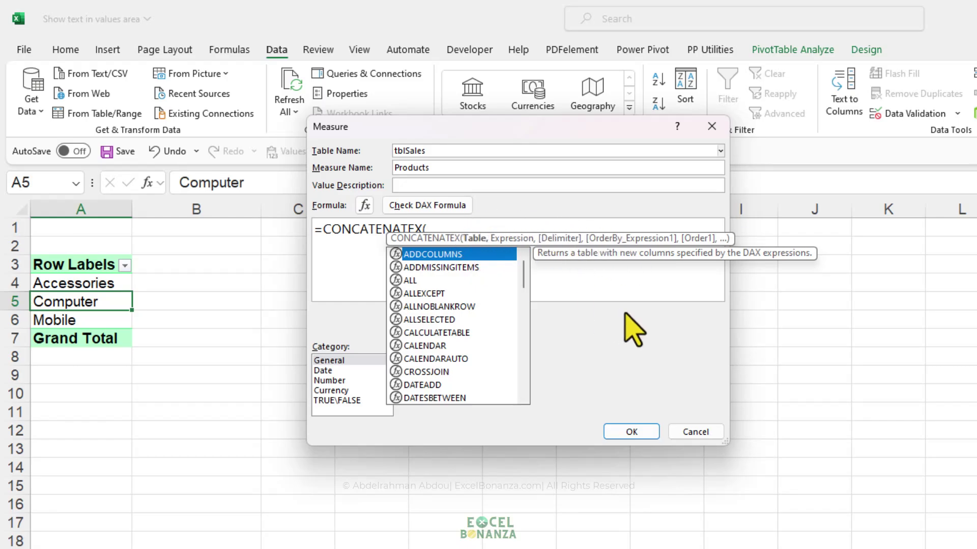
Complete the formula as =CONCATENATEX(tblSales,tblSales[Product],", ")
text(tbl)
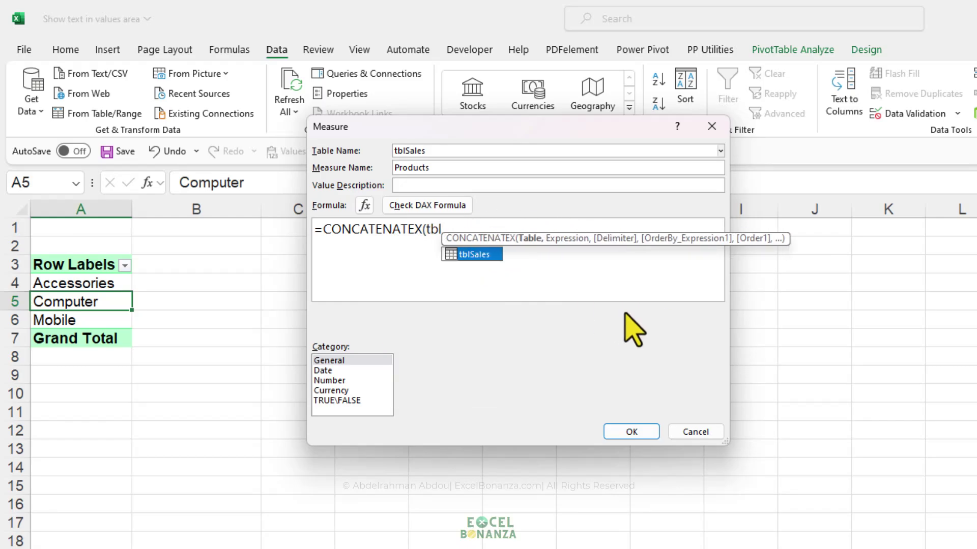
text(Sales)
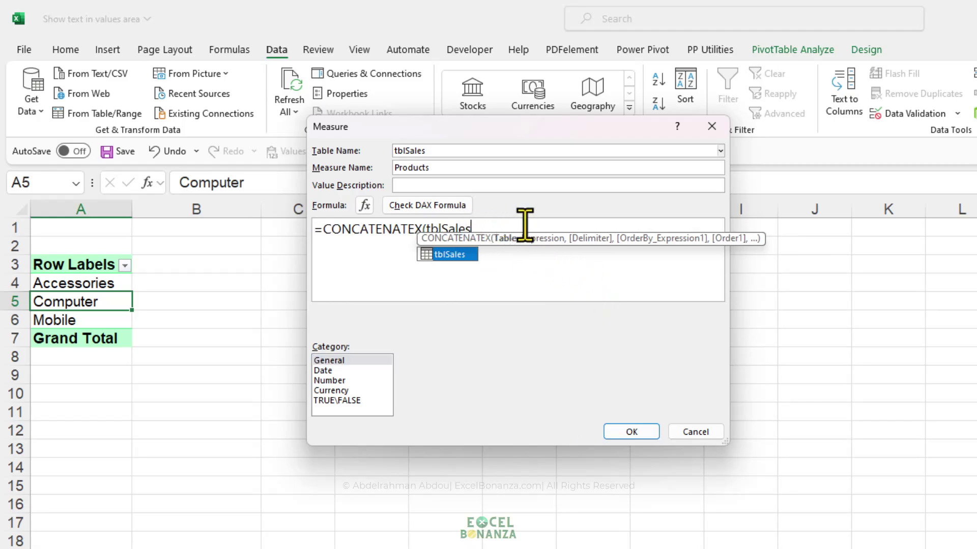
text(,)
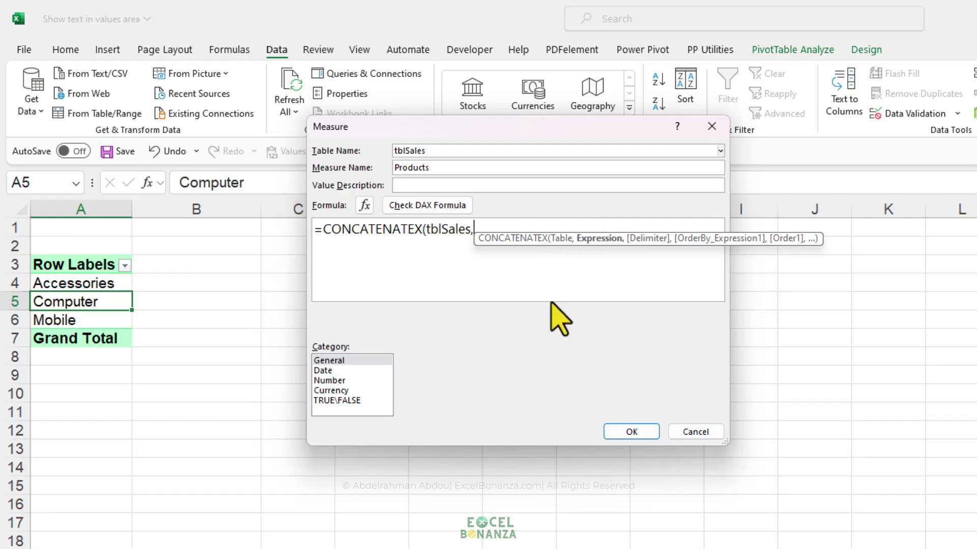
text(tbl)
key(Down)
key(Down)
key(Down)
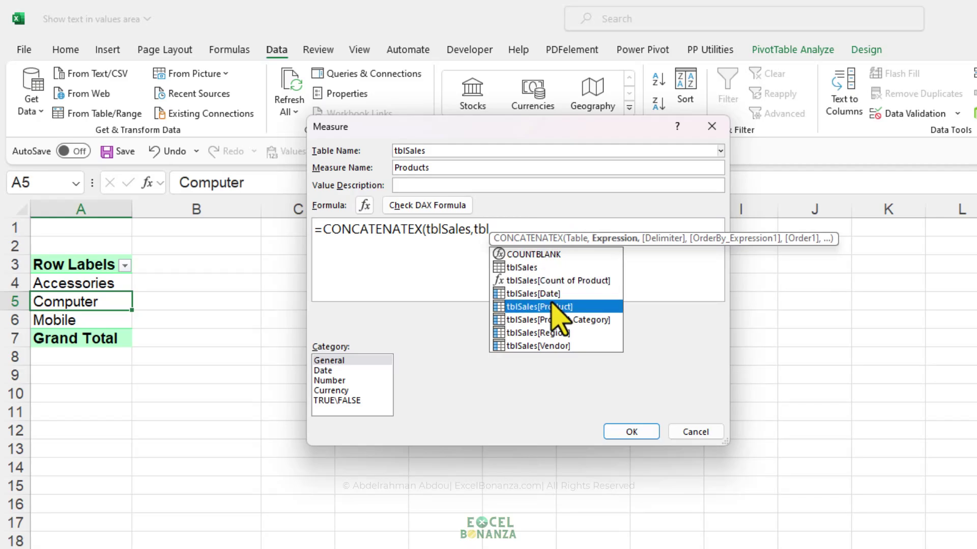
key(Tab)
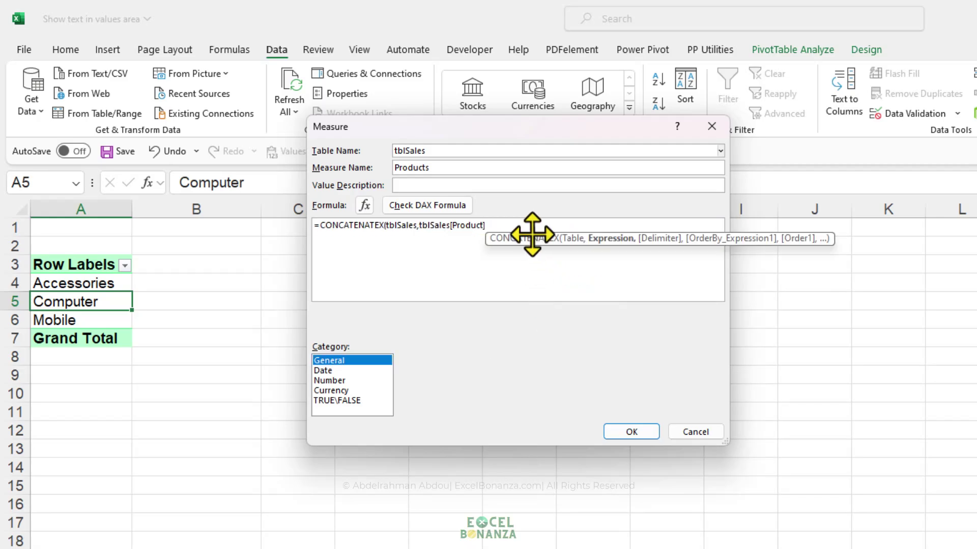
click(495, 224)
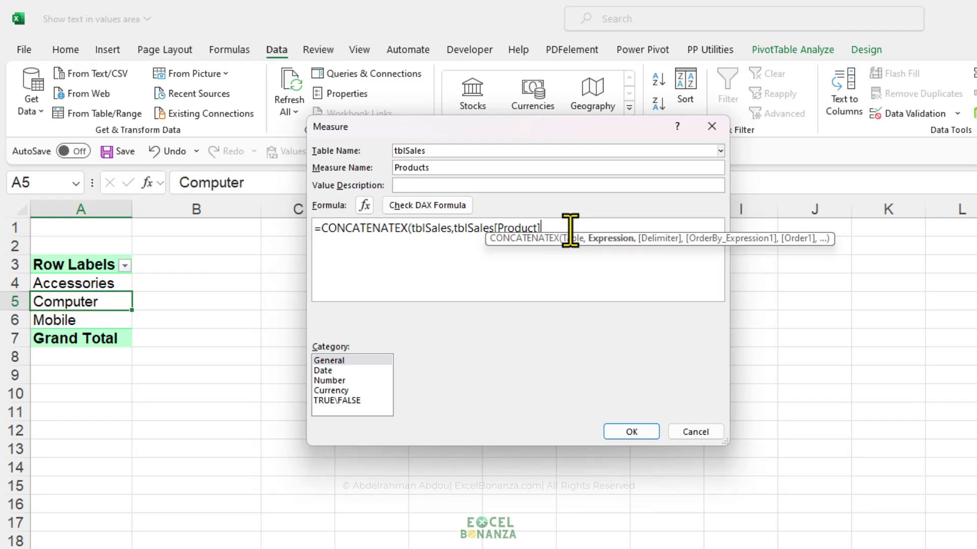
text(,)
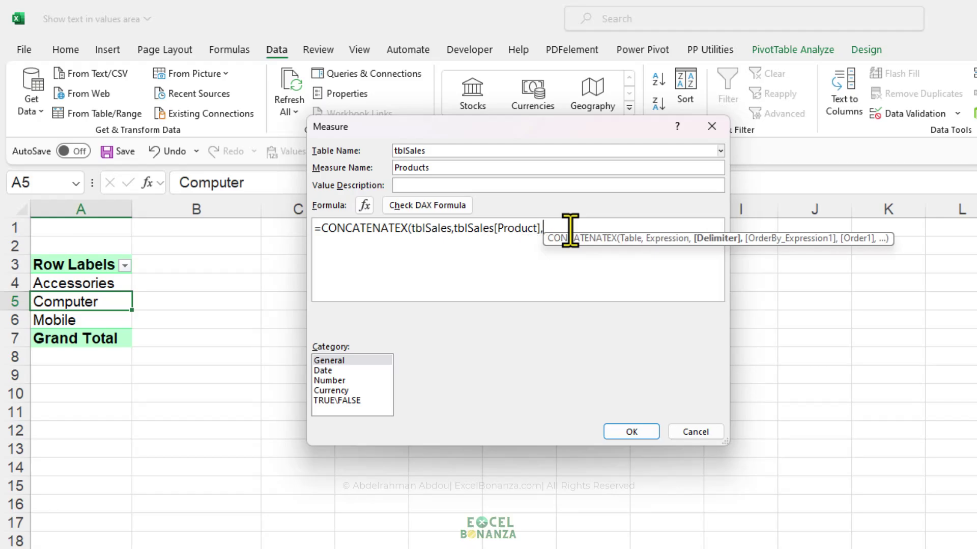
text(")
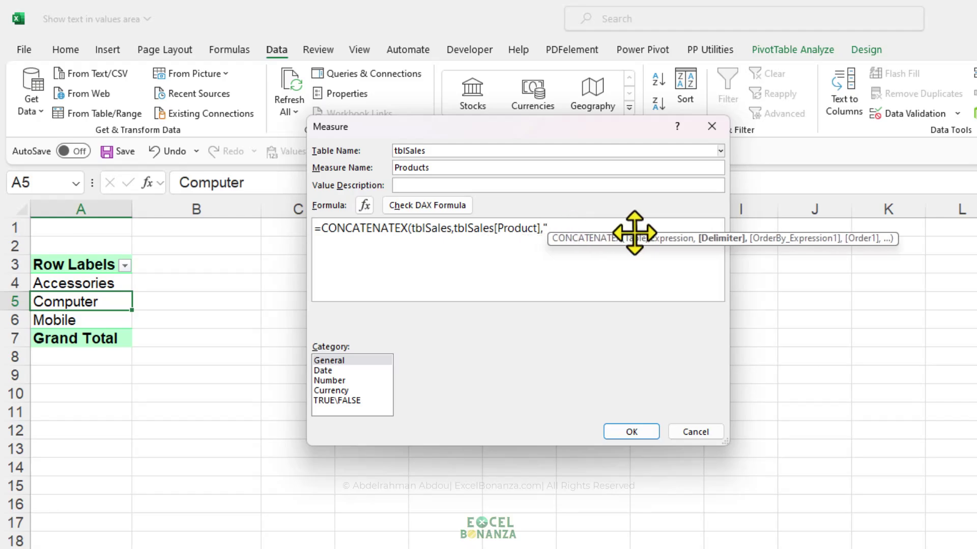
text(, ")
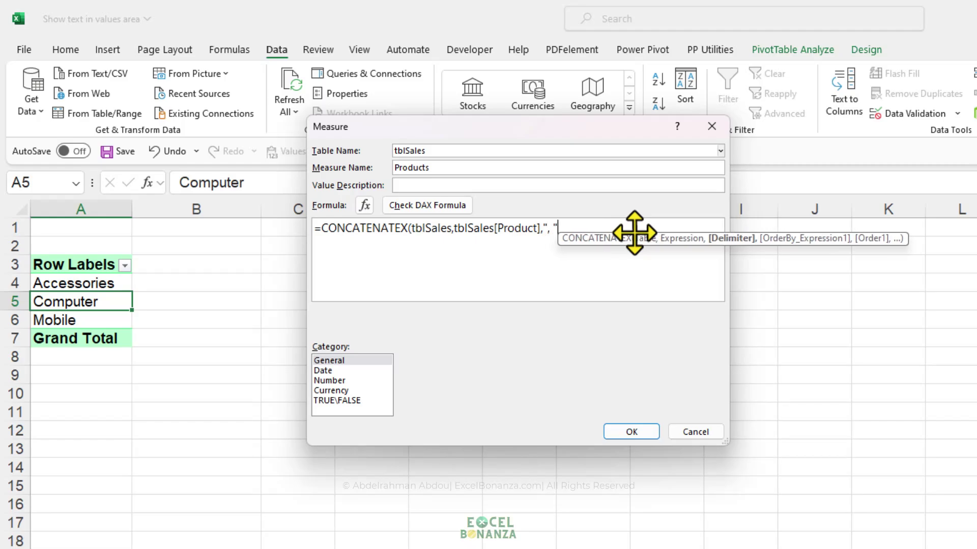
text())
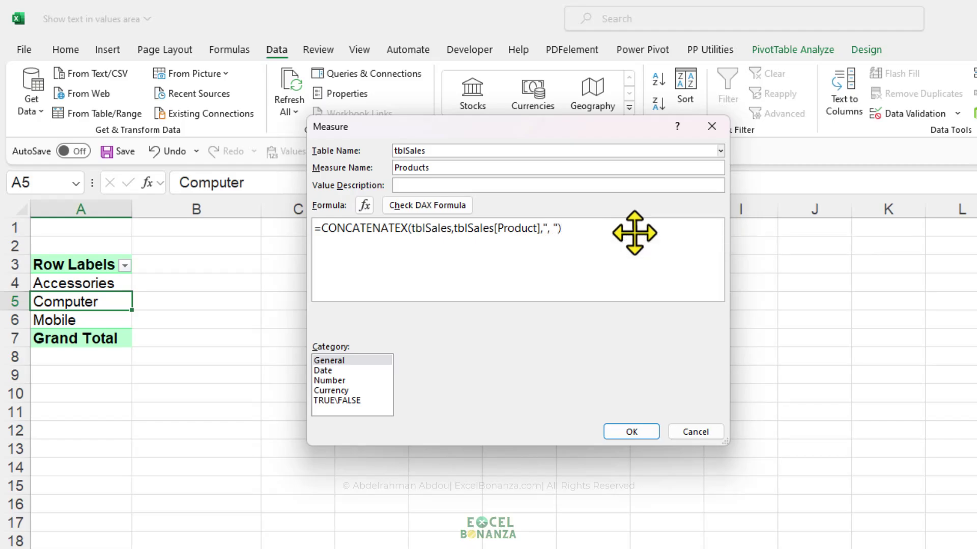
ctrl+scroll(454, 244, up, 2)
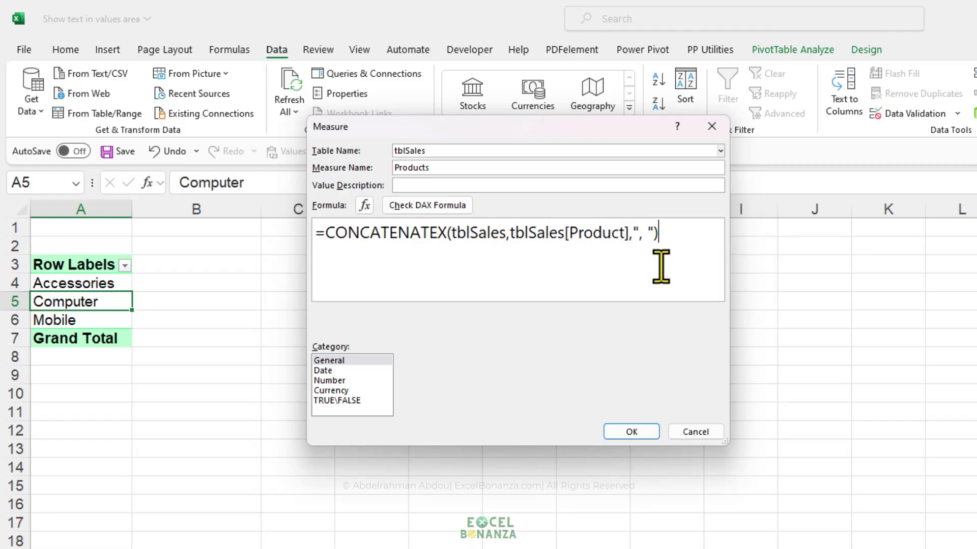
Set the measure's category to General, check the DAX formula, and save it
click(344, 360)
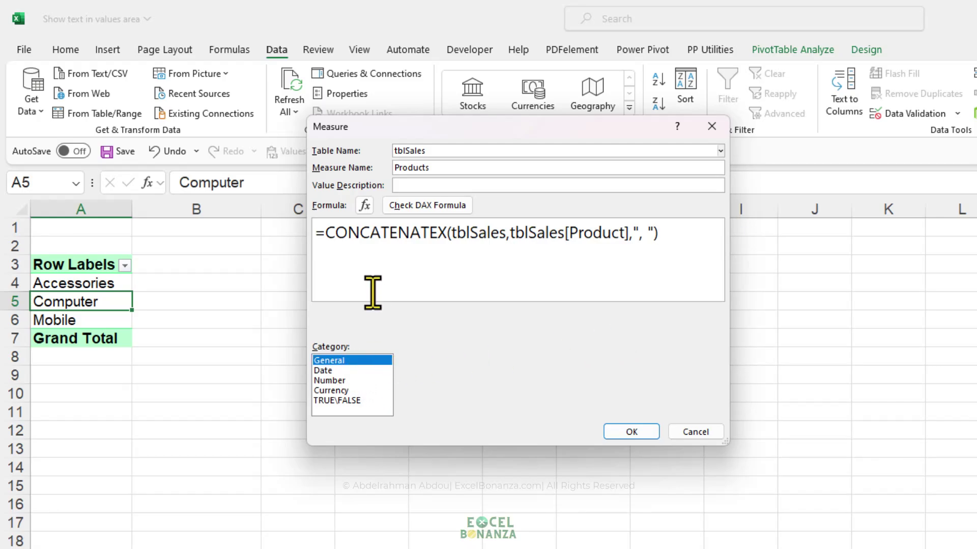
click(424, 207)
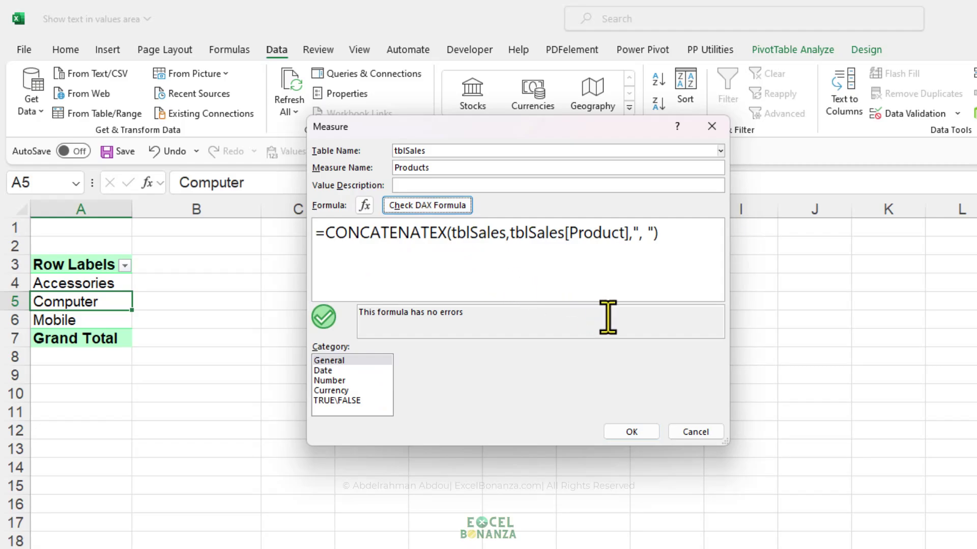
click(639, 428)
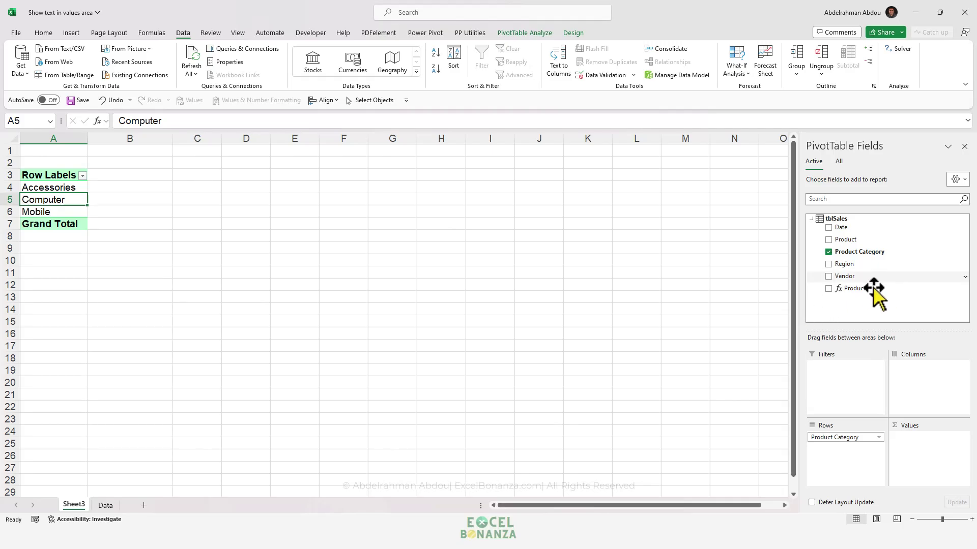
Drag the Products measure into Values and view each category's comma-separated product names
drag(857, 289, 927, 456)
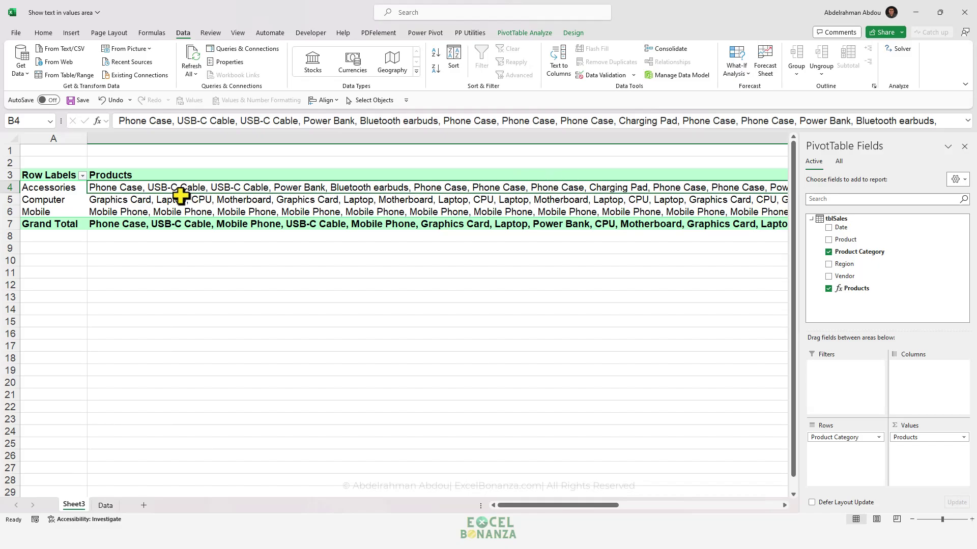
key(Down)
key(Down)
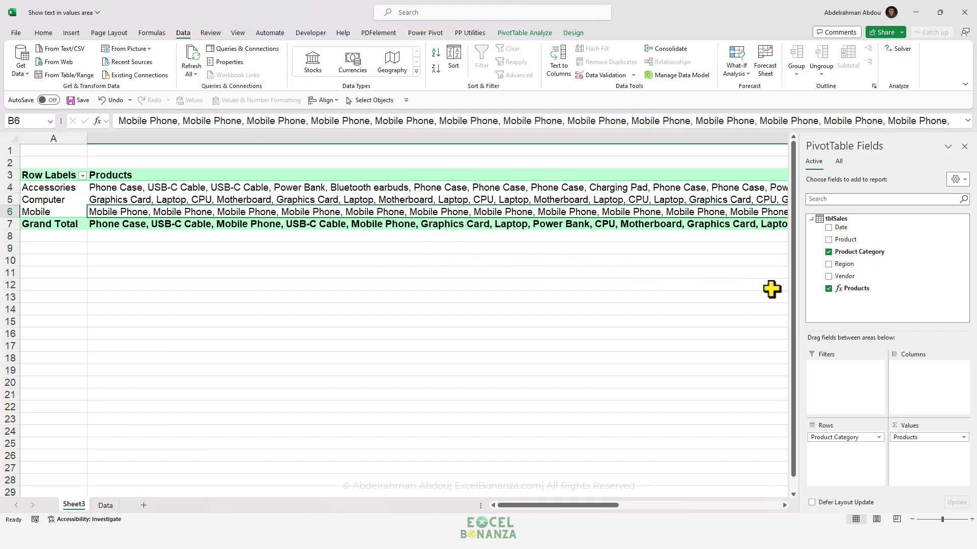
Reopen the Products measure and insert VALUES( as its first argument
right_click(856, 288)
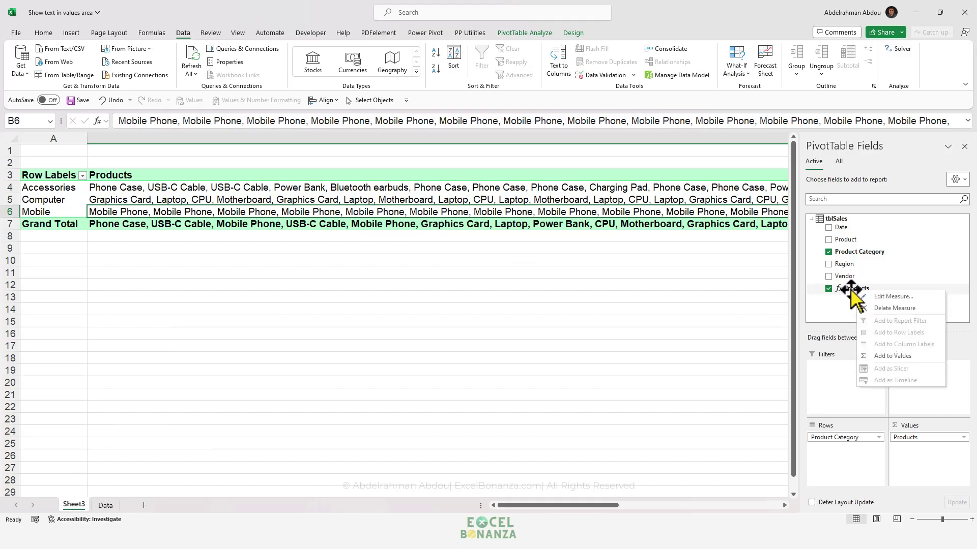
click(874, 294)
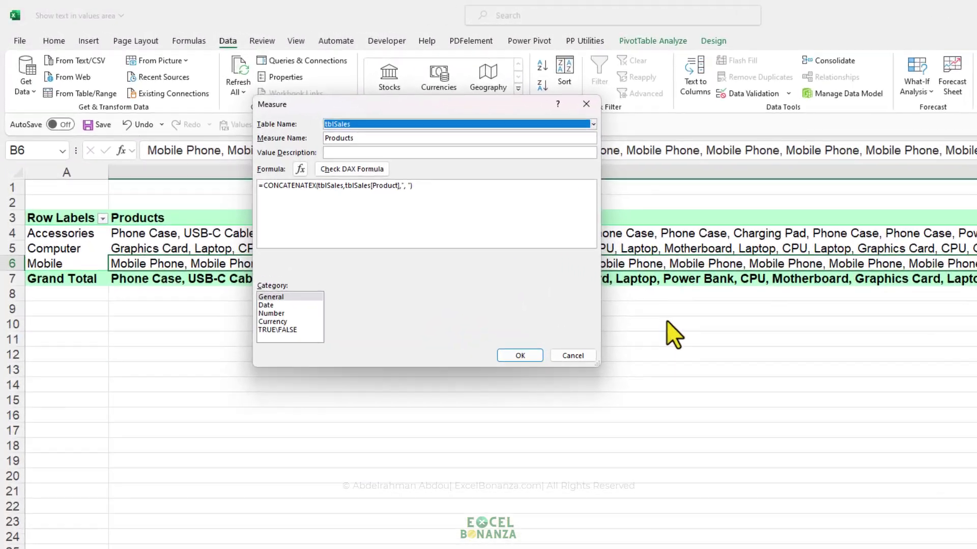
scroll(422, 247, up, 4)
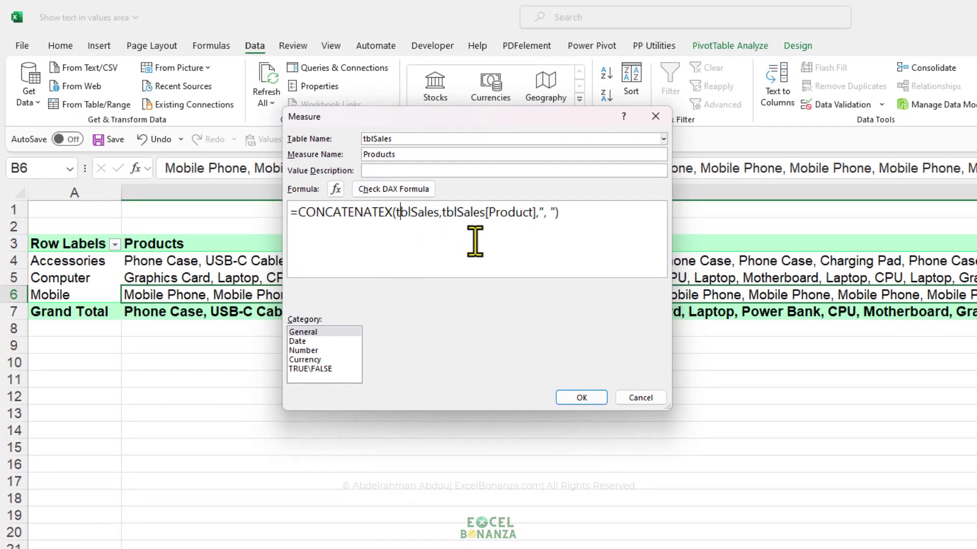
double_click(420, 219)
click(420, 219)
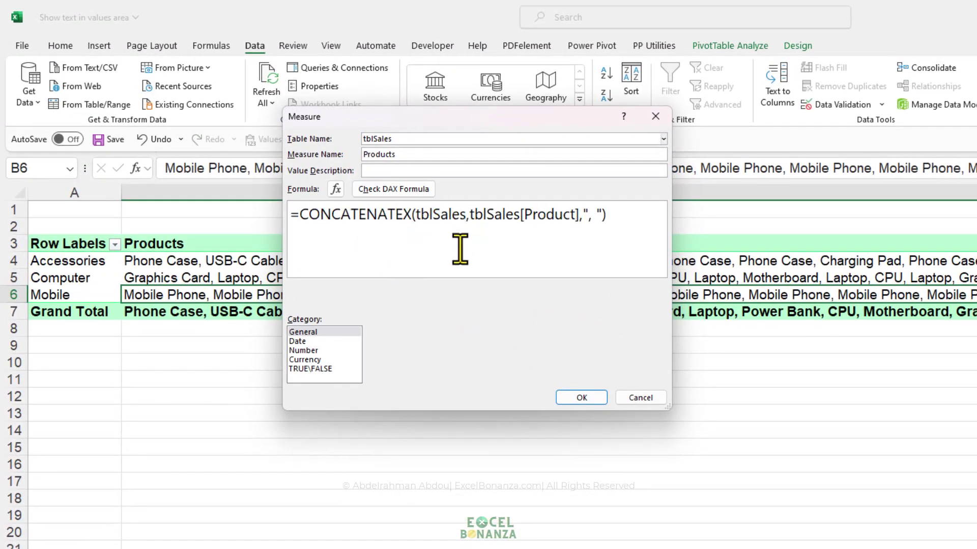
text(value)
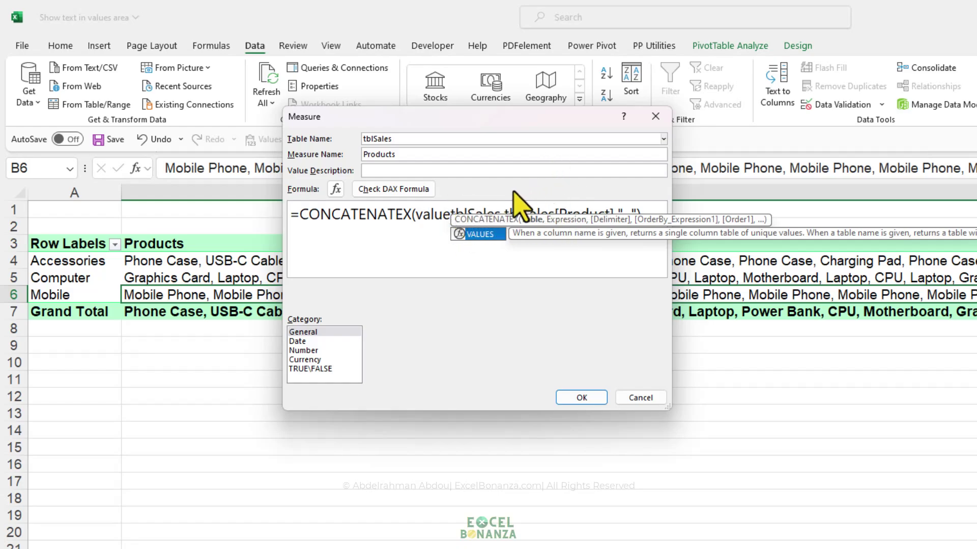
key(Tab)
key(Escape)
Complete the first argument as VALUES(tblSales[Product])
click(477, 211)
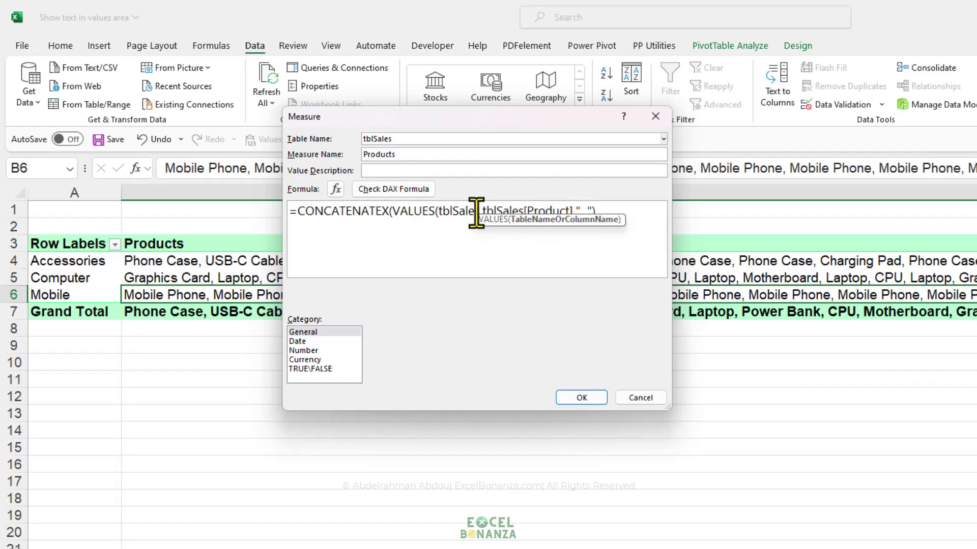
key(Right)
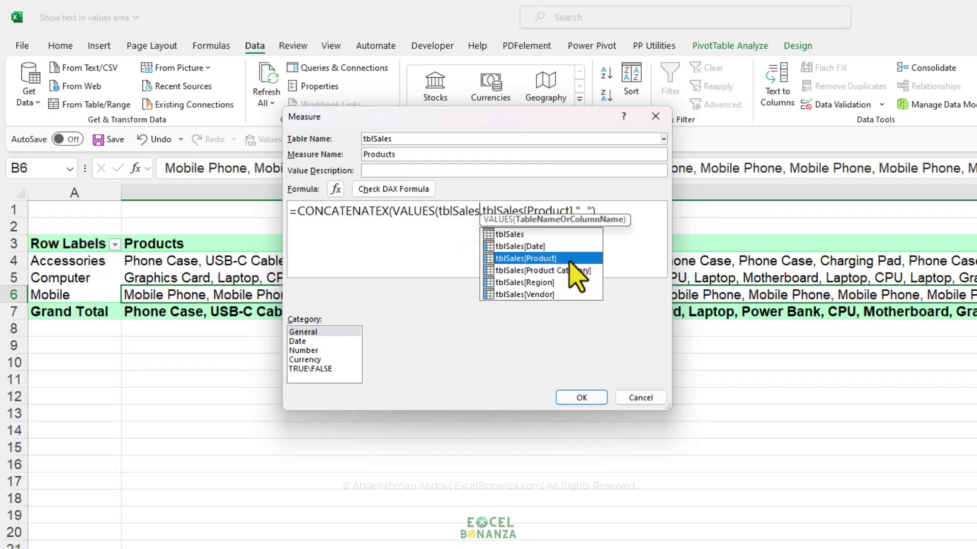
key(Tab)
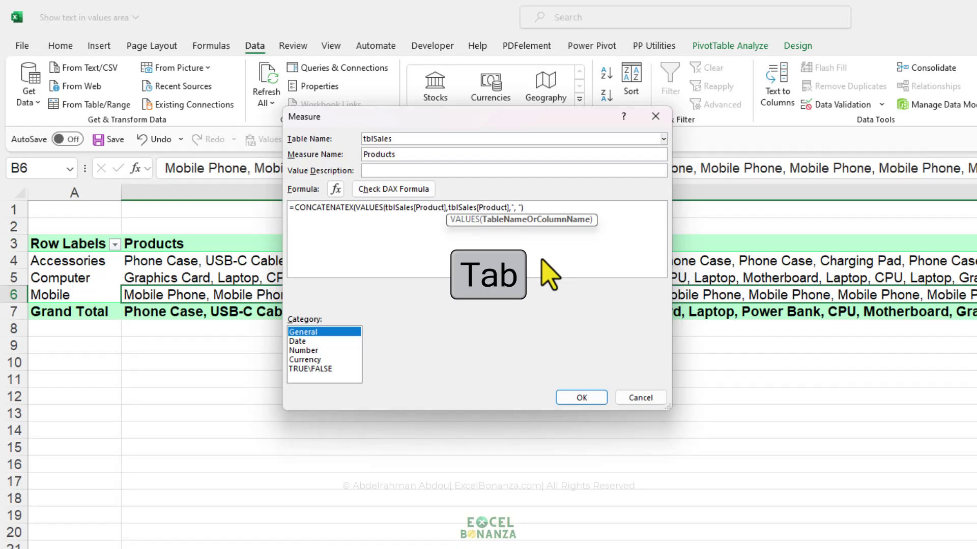
click(447, 209)
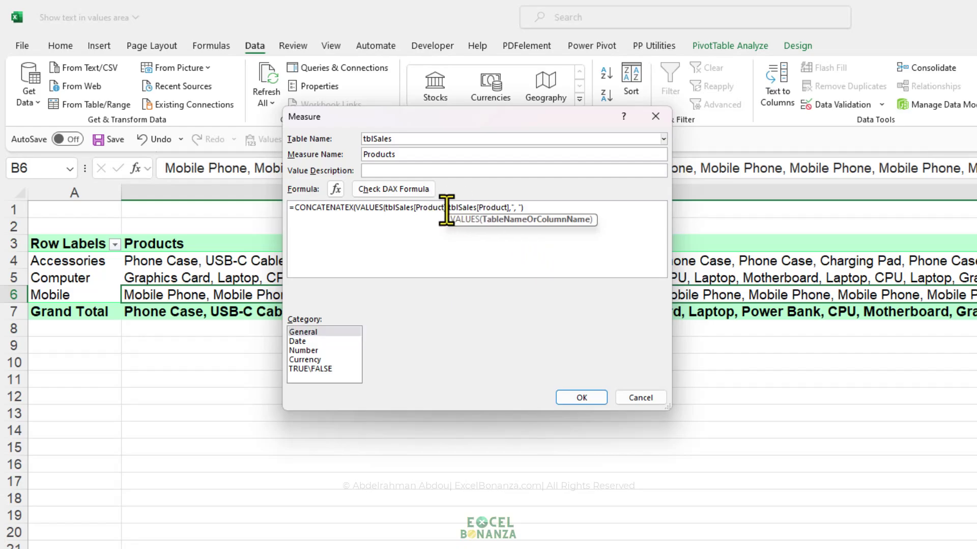
text())
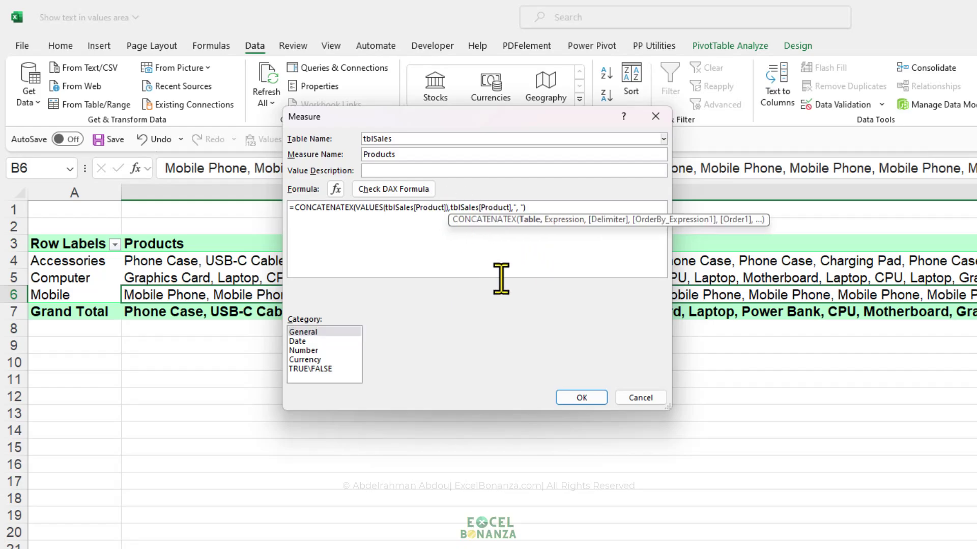
Check the revised DAX formula and save the Products measure
scroll(448, 204, up, 2)
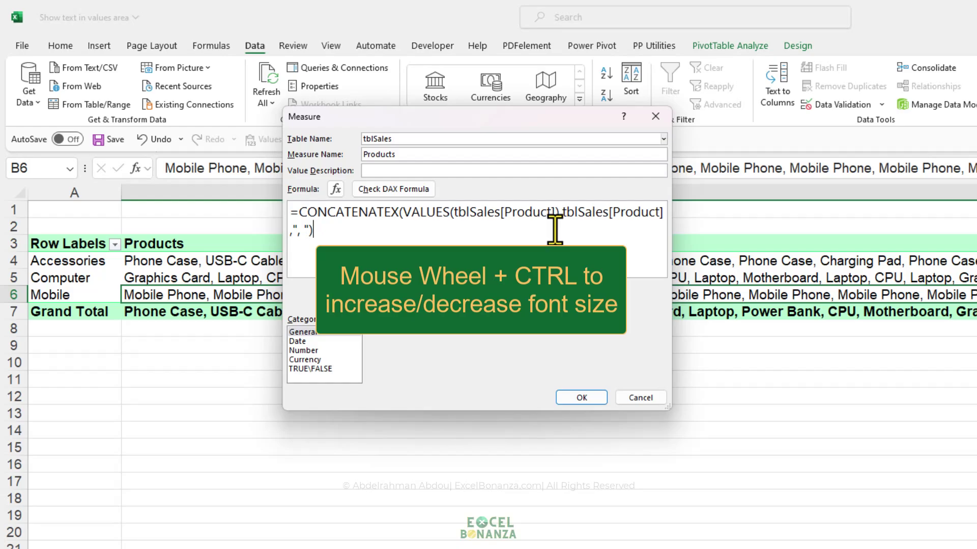
click(518, 213)
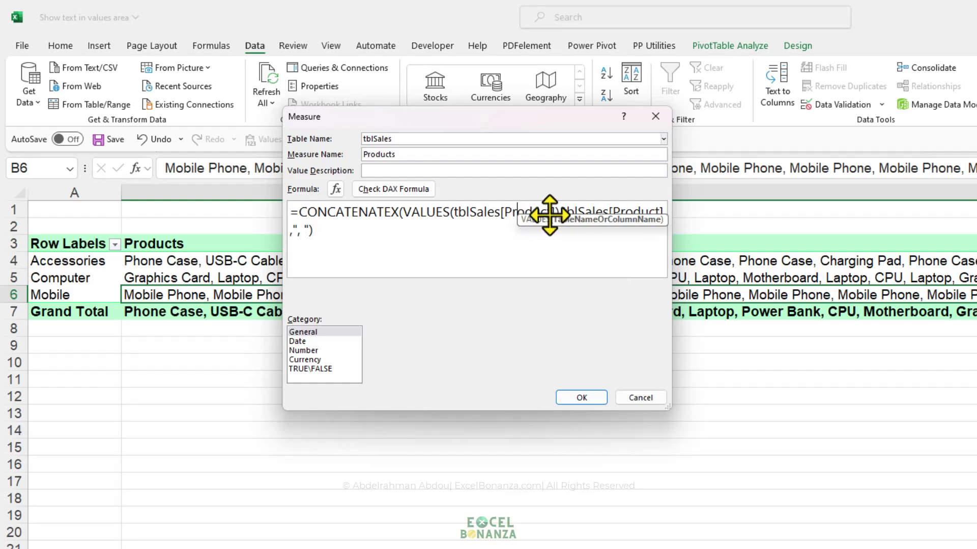
click(608, 212)
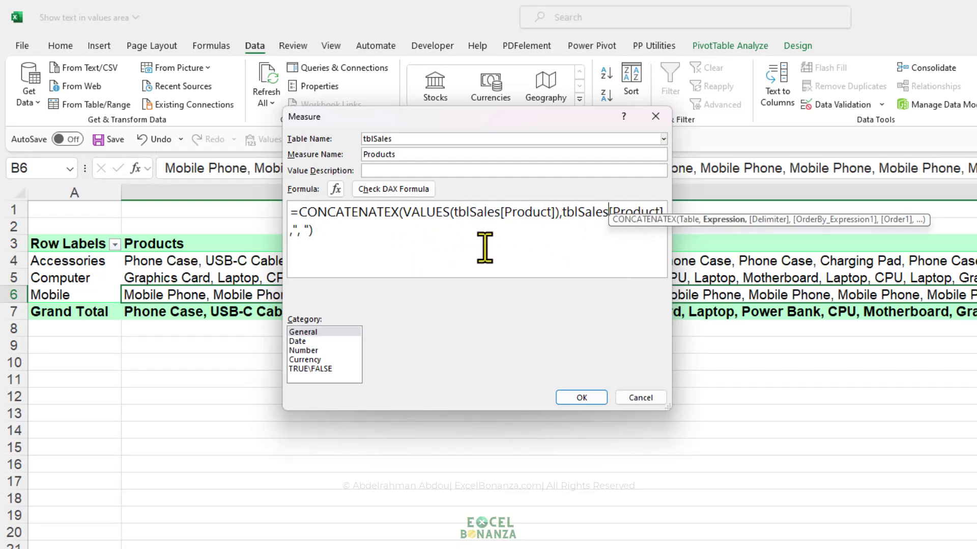
click(409, 191)
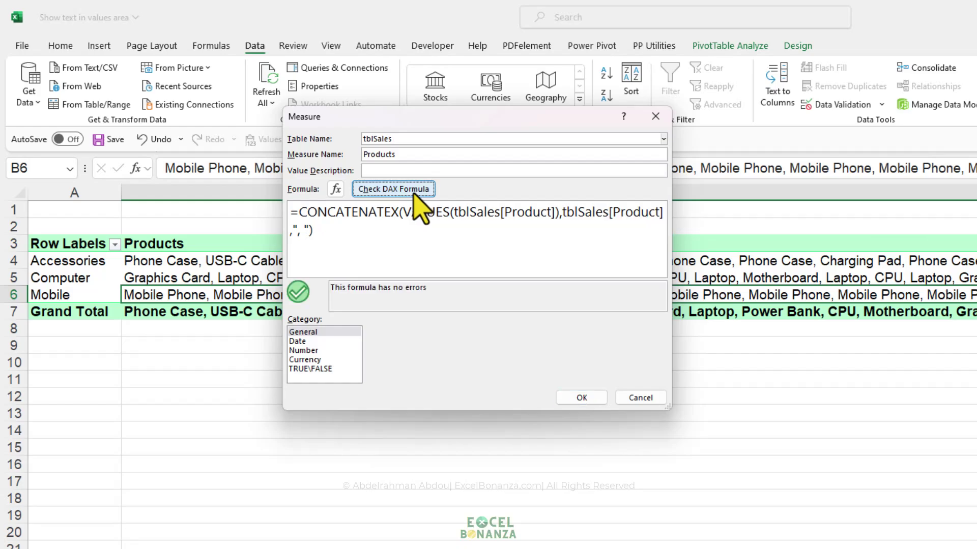
click(571, 399)
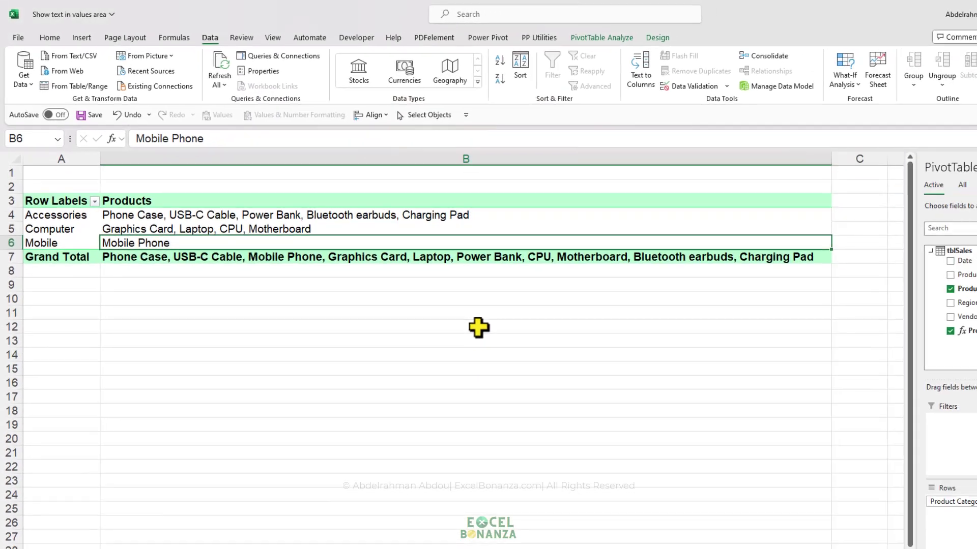
Review the product lists for Accessories, Computer, Mobile and the grand total
click(360, 275)
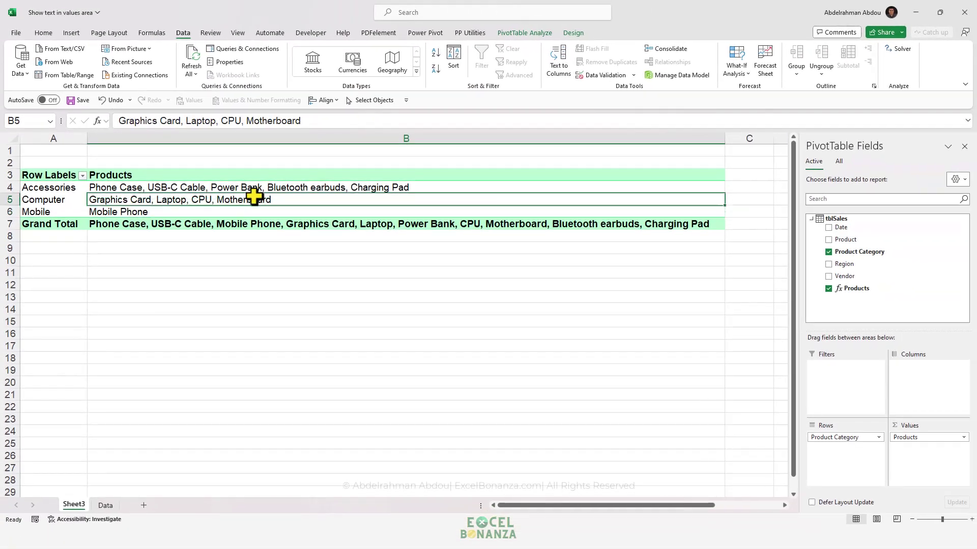
click(348, 188)
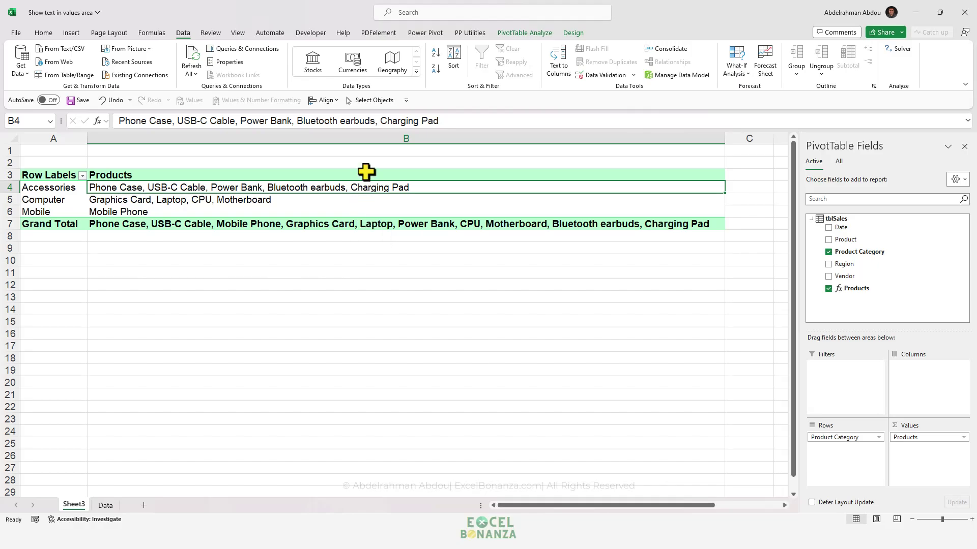
click(154, 200)
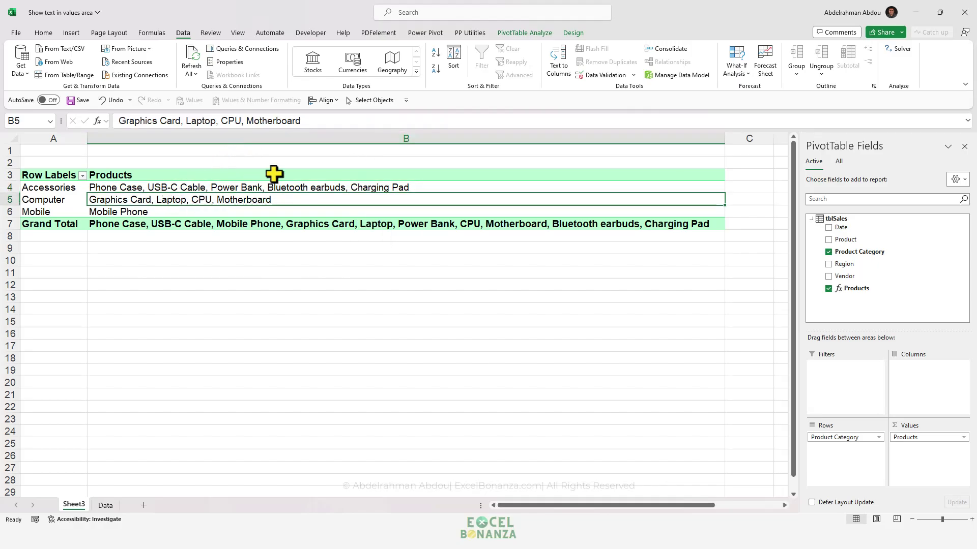
click(219, 211)
click(136, 224)
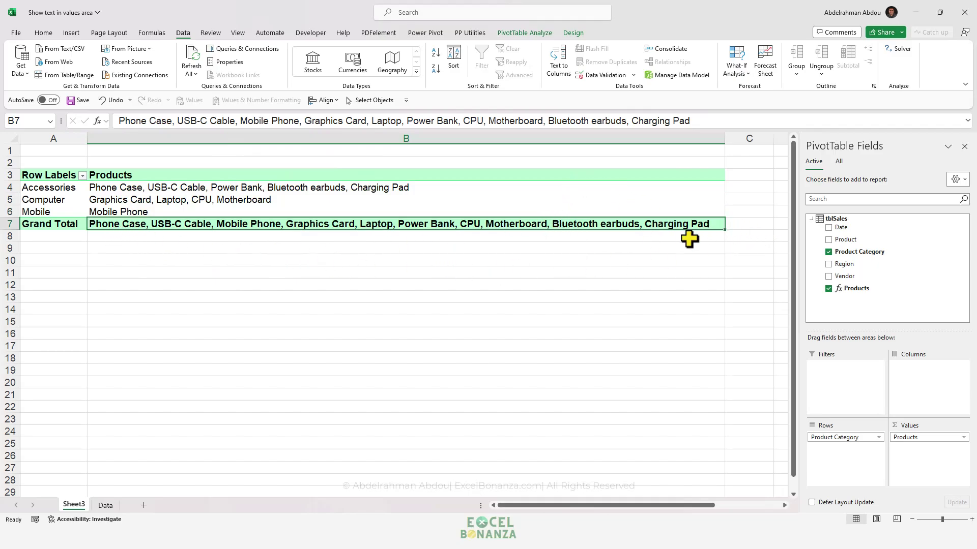
Turn Grand Totals off for rows and columns from the PivotTable Design tab
click(464, 210)
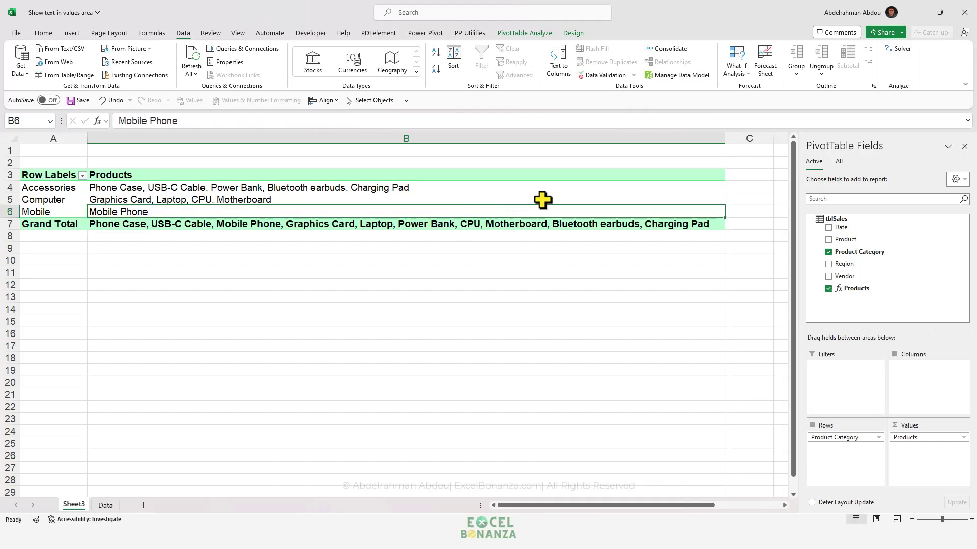
click(572, 32)
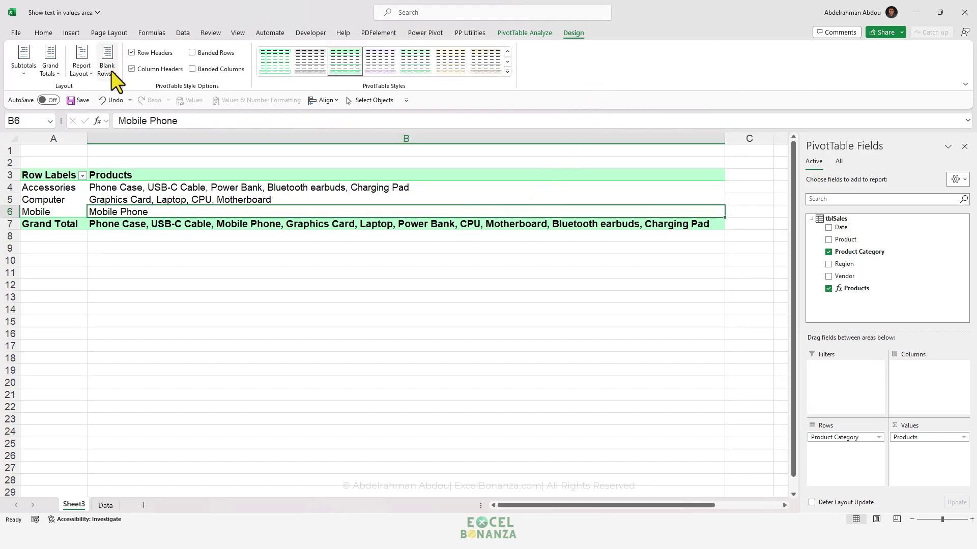
click(48, 77)
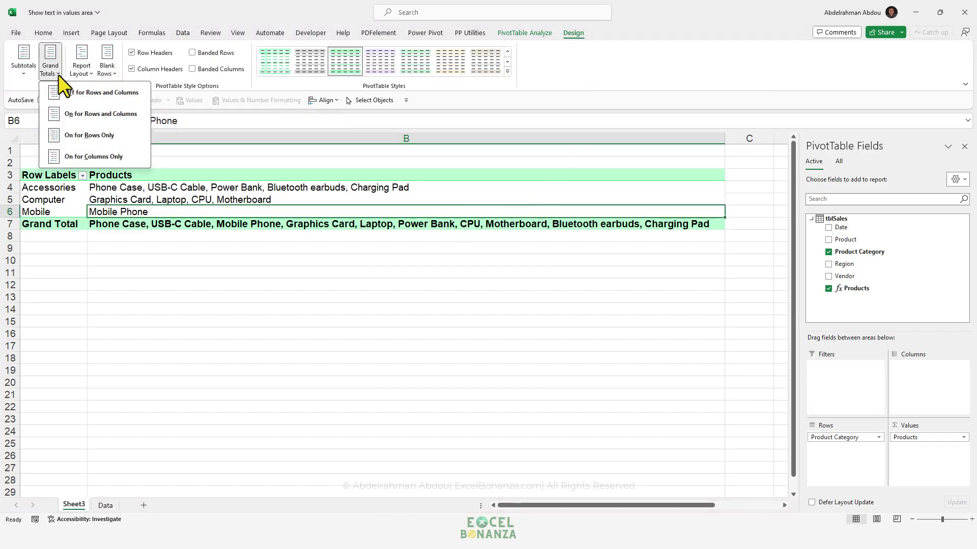
click(85, 94)
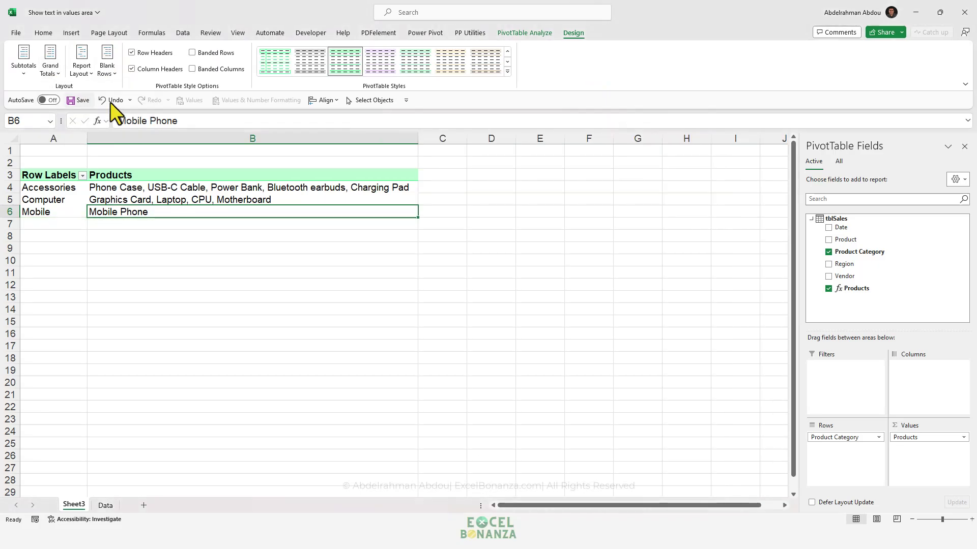
key(Up)
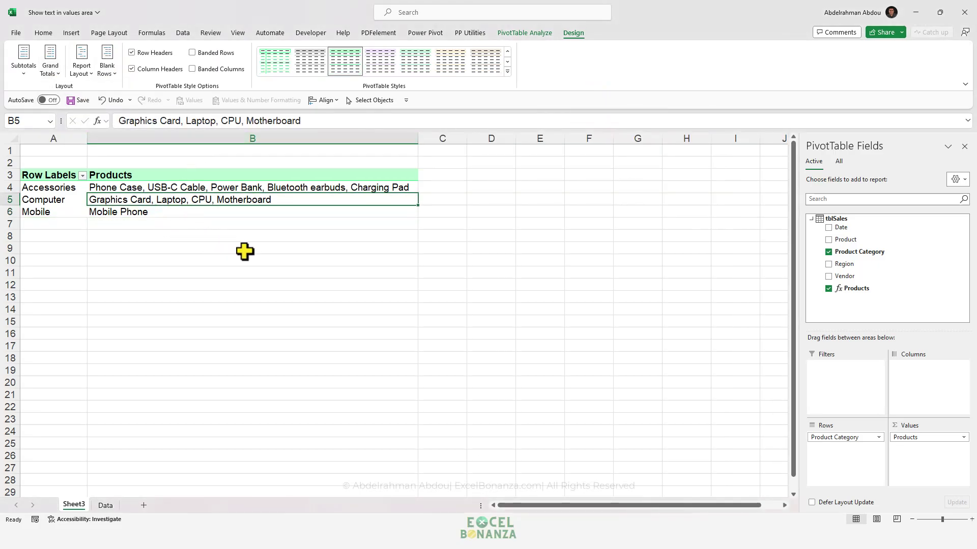
Add Vendor to Columns, splitting the lists into ElecSphere, GadgetHub and TechBuddy
key(Up)
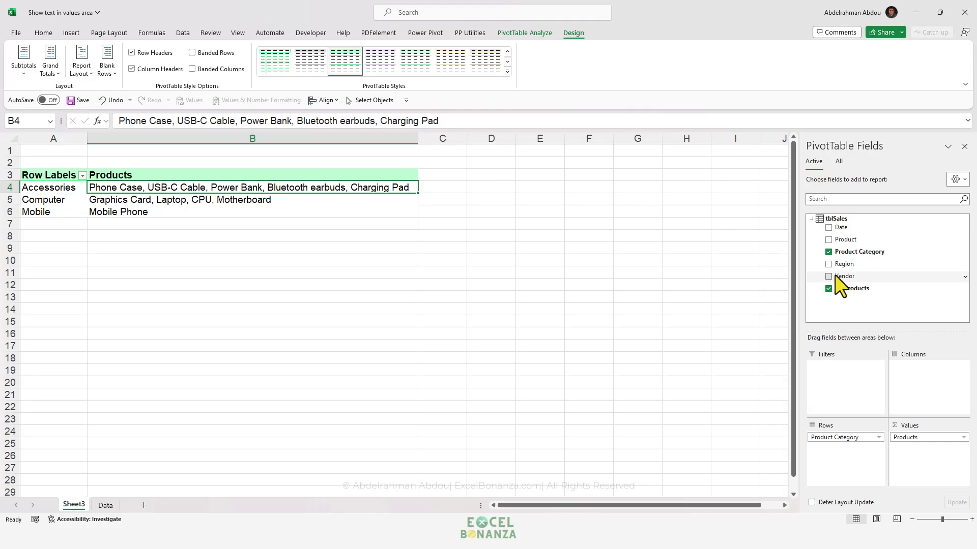
drag(846, 277, 905, 402)
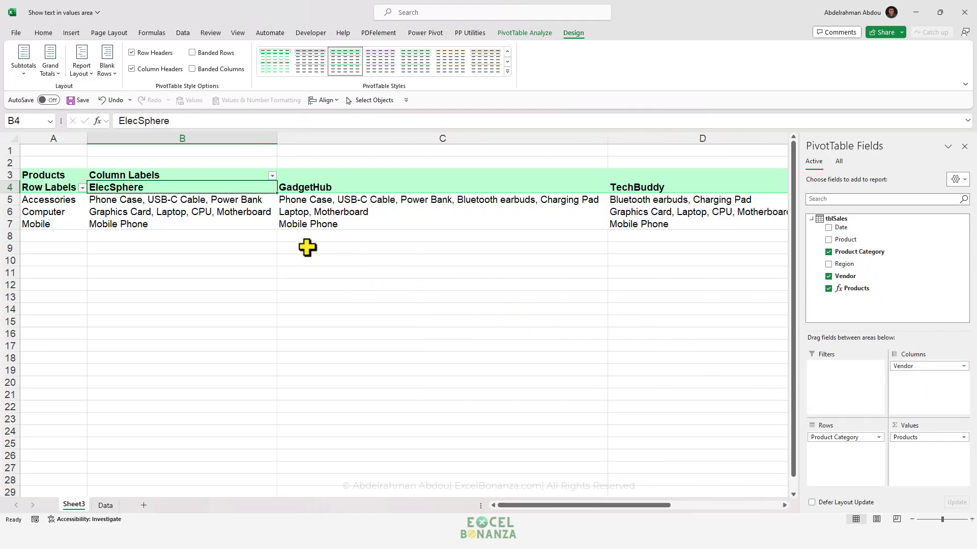
key(Down)
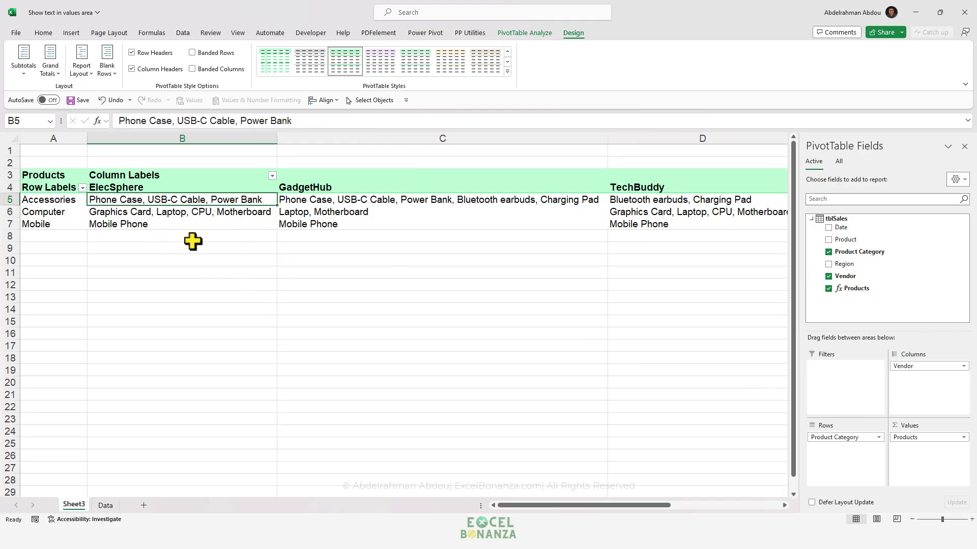
key(Right)
drag(515, 505, 443, 486)
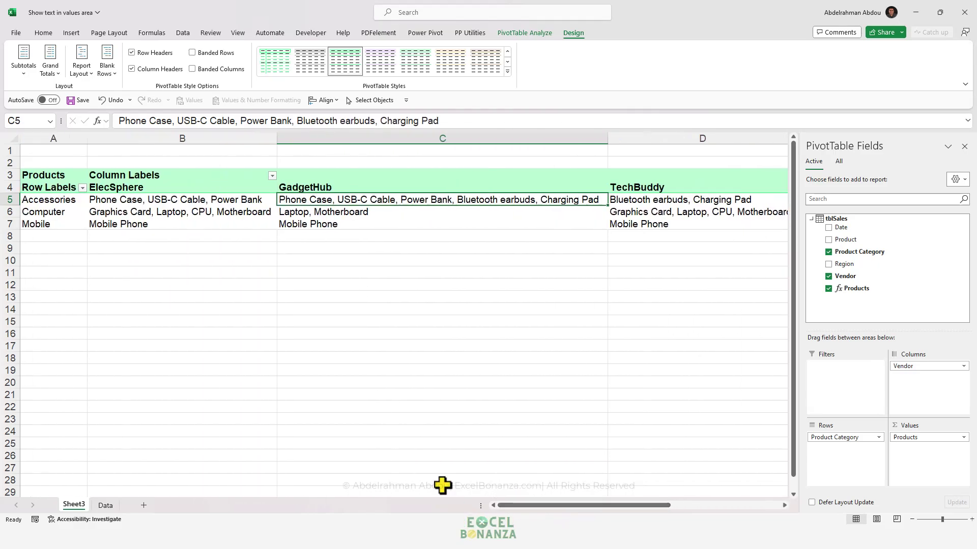
Compare ElecSphere's and GadgetHub's accessories product lists
click(160, 203)
click(332, 202)
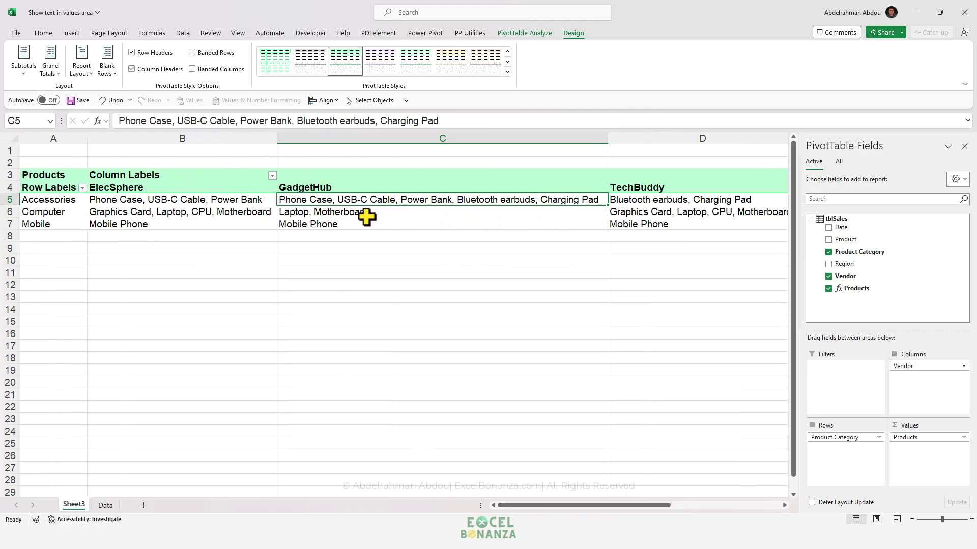
click(238, 197)
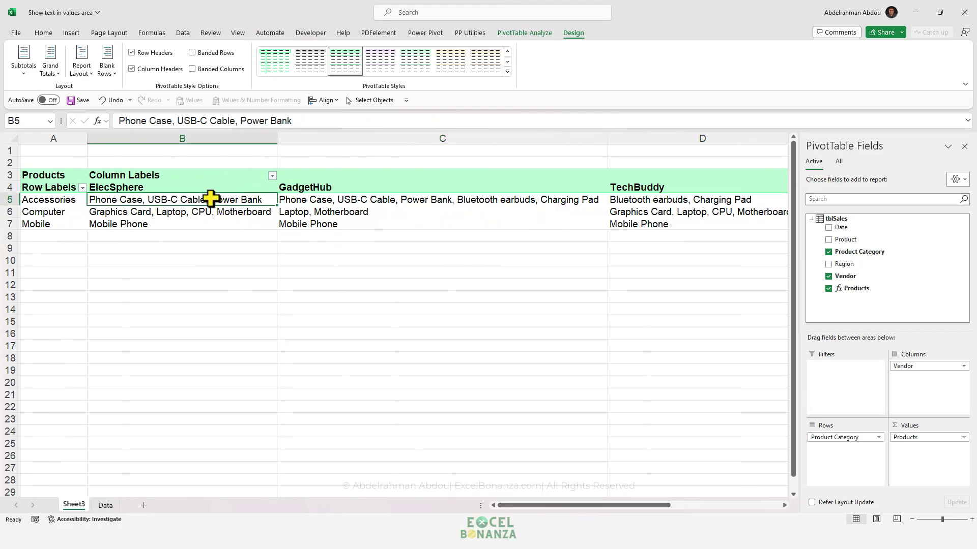
click(152, 188)
click(164, 199)
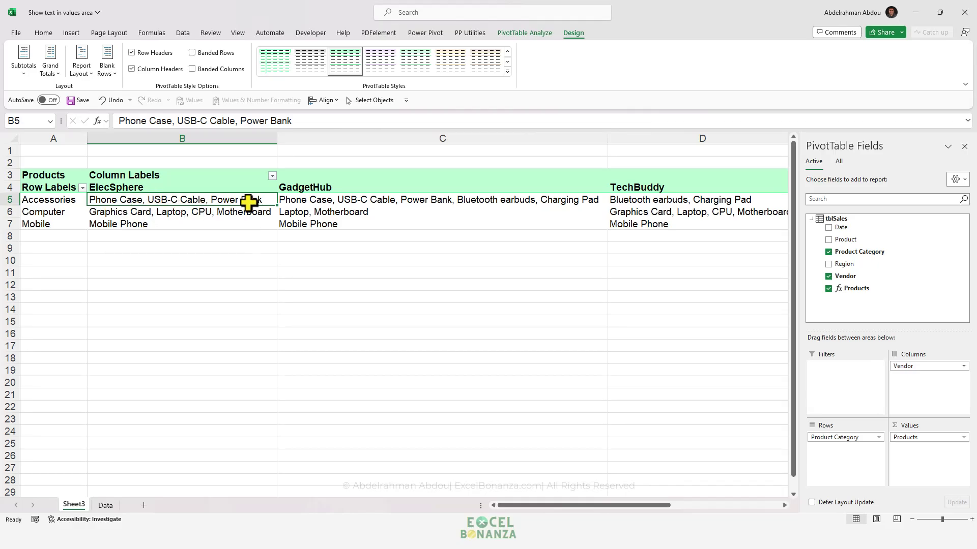
click(318, 202)
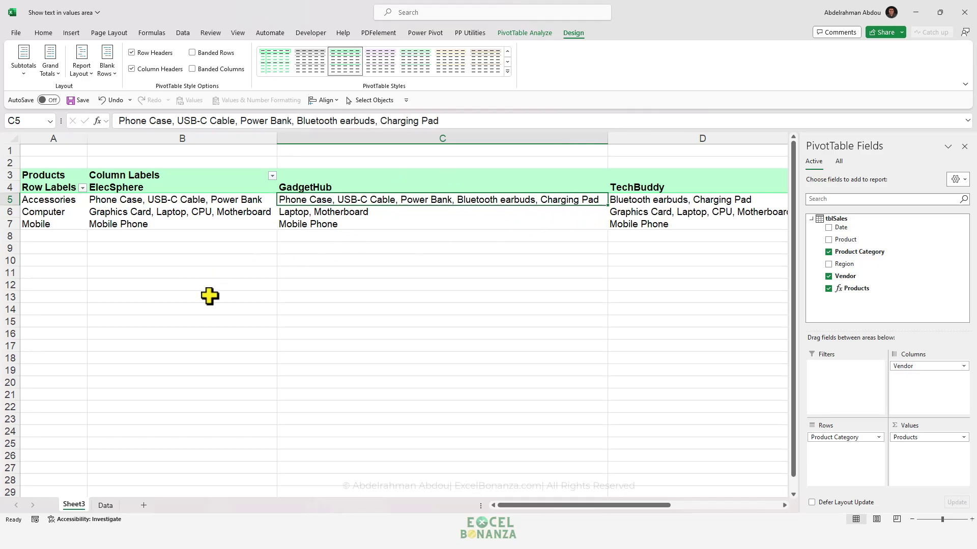
click(173, 200)
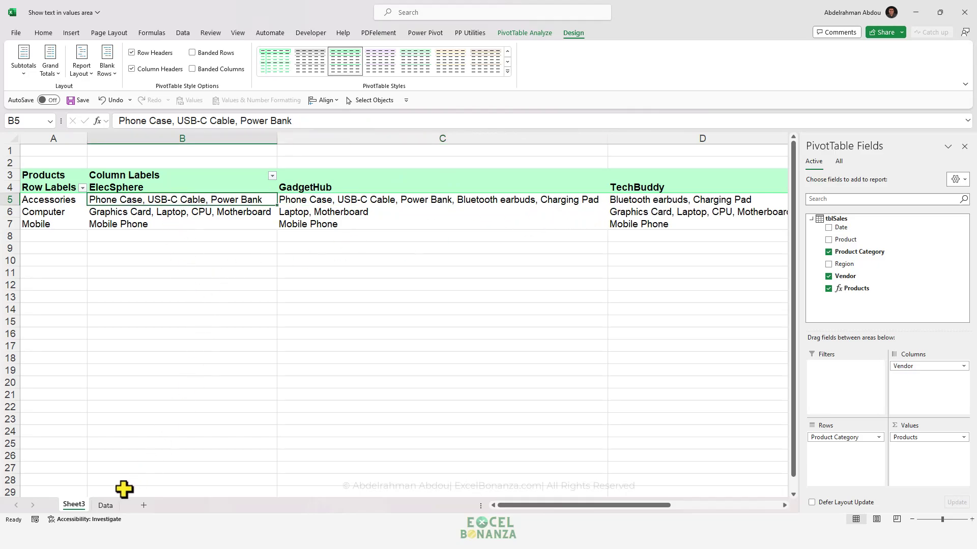
On the Data sheet, filter the Vendor column to ElecSphere only
click(105, 505)
scroll(239, 239, up, 1)
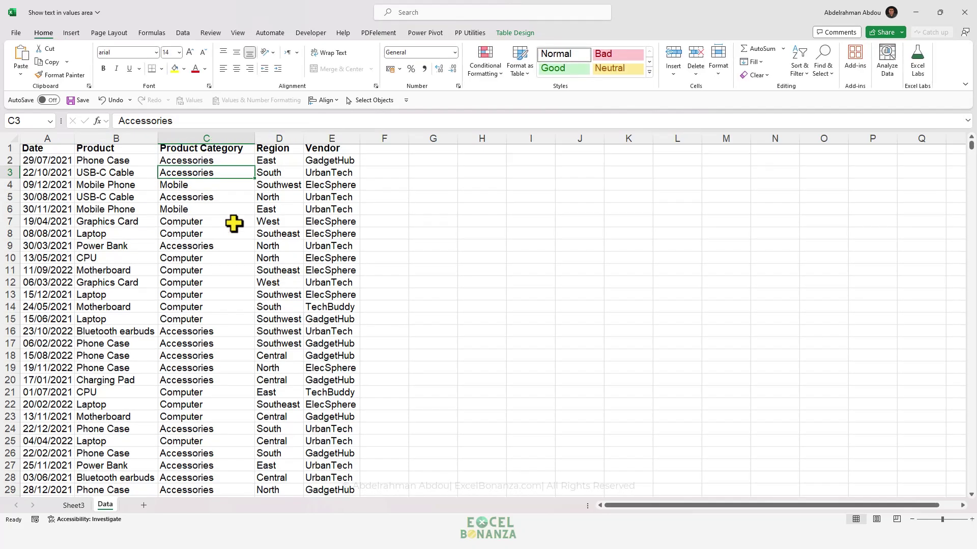
click(249, 150)
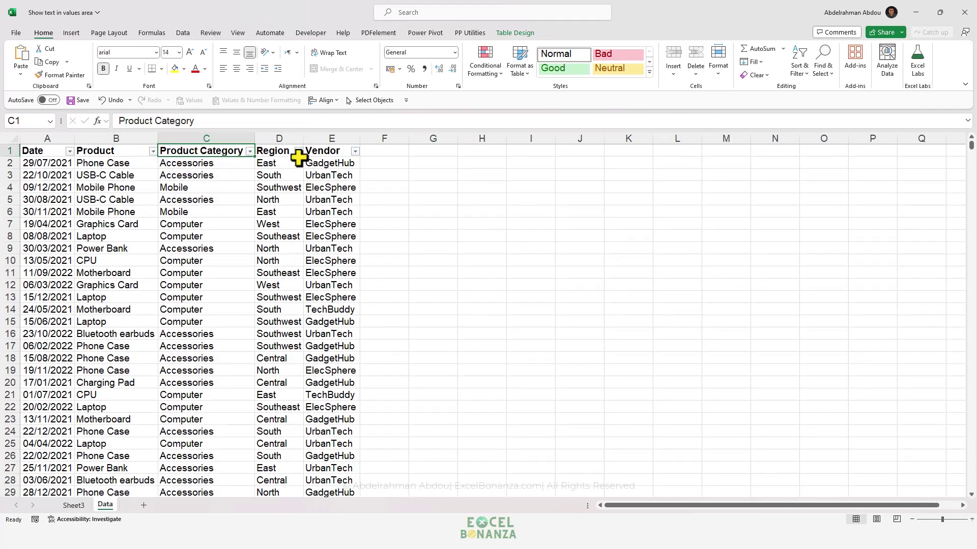
click(352, 155)
click(355, 152)
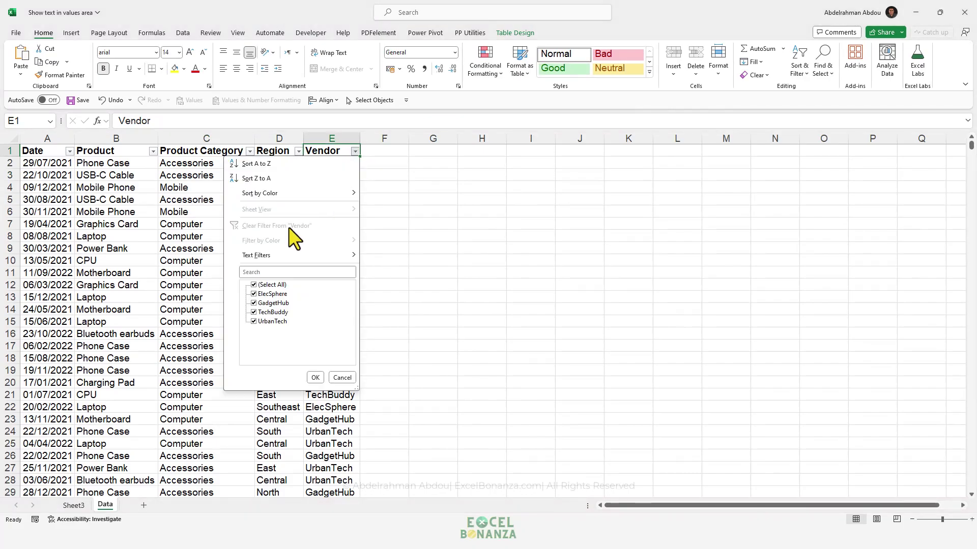
click(278, 286)
click(273, 295)
click(314, 378)
Confirm ElecSphere accessories are Phone Case, Power Bank and USB-C Cable, then undo filters and return to Sheet3
click(250, 152)
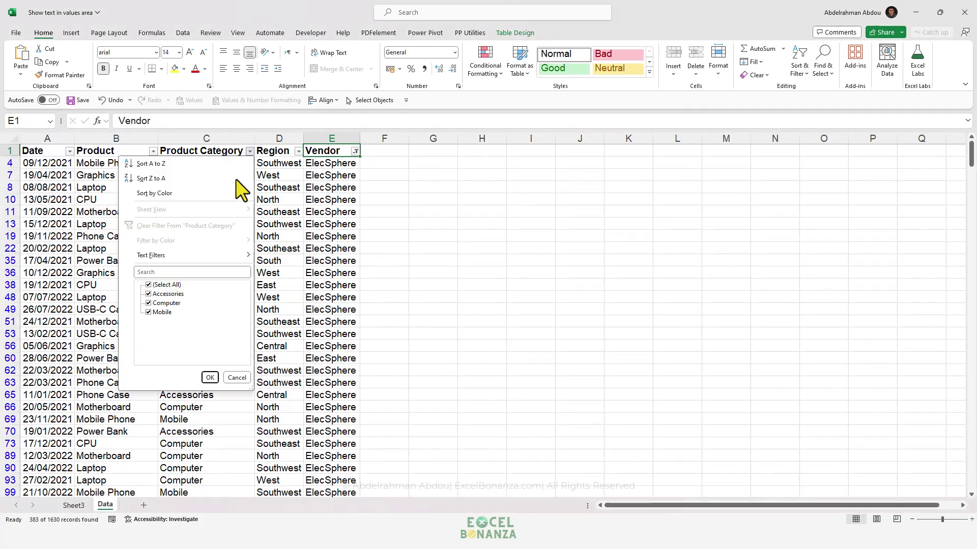
click(166, 285)
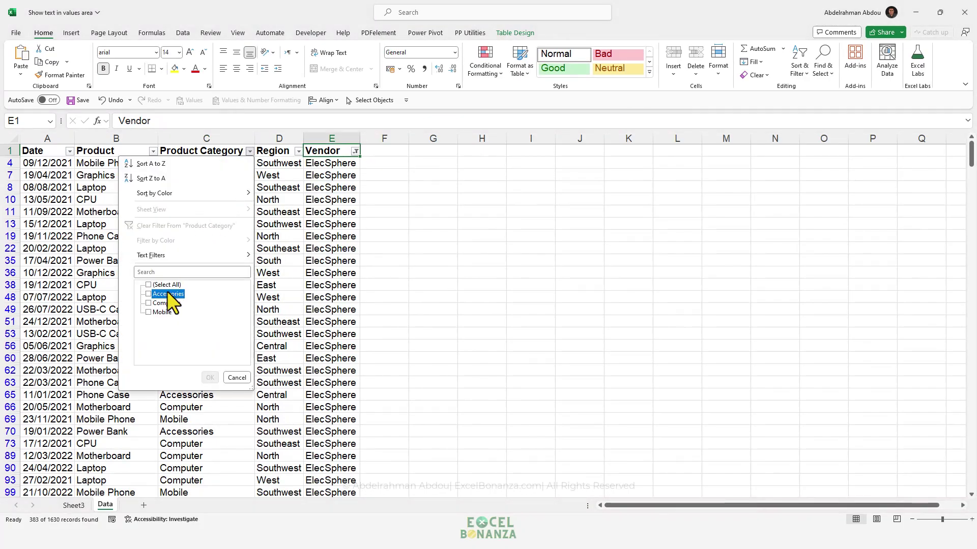
click(152, 151)
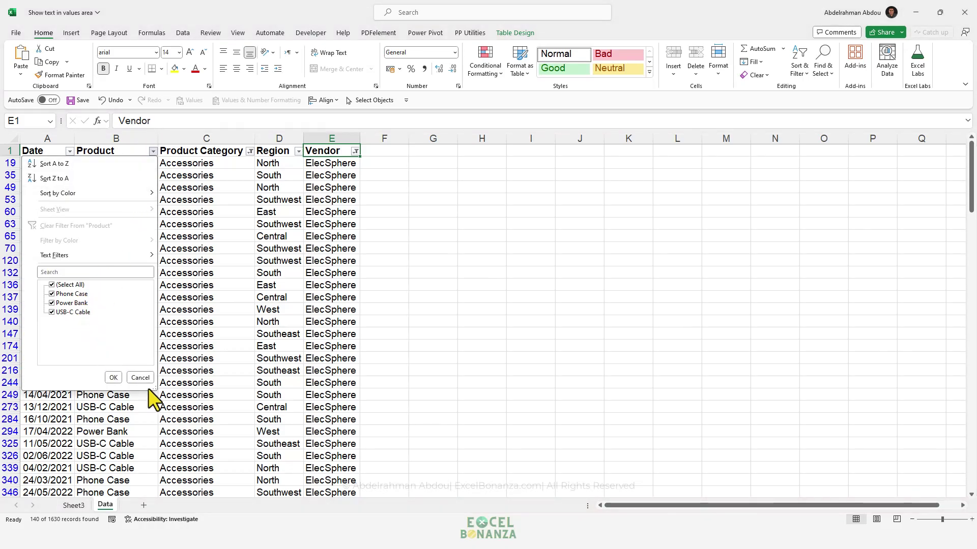
key(Escape)
key(ctrl+z)
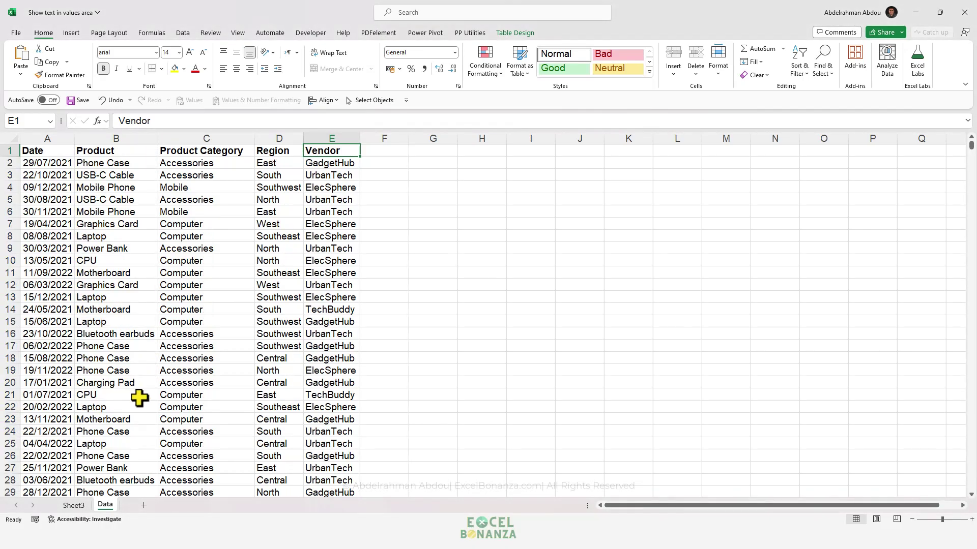
click(76, 505)
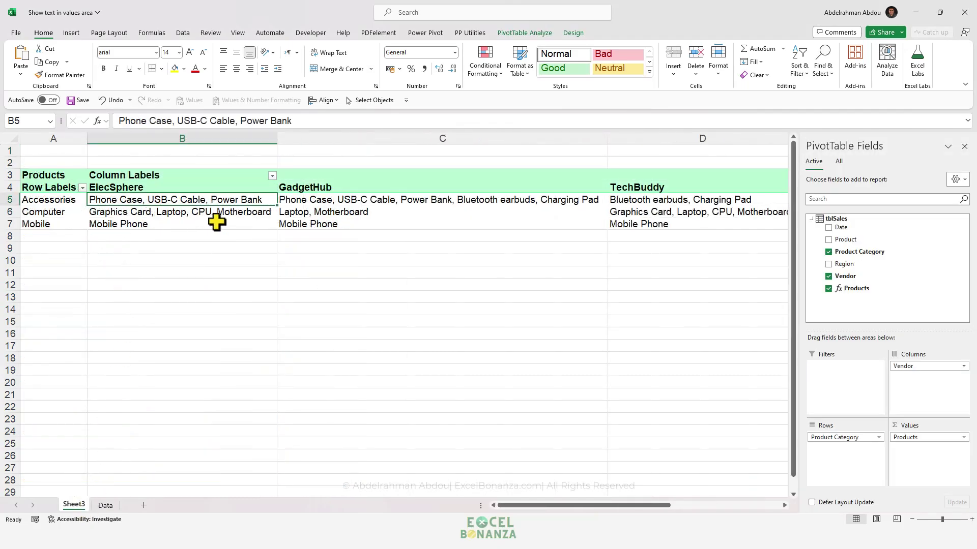